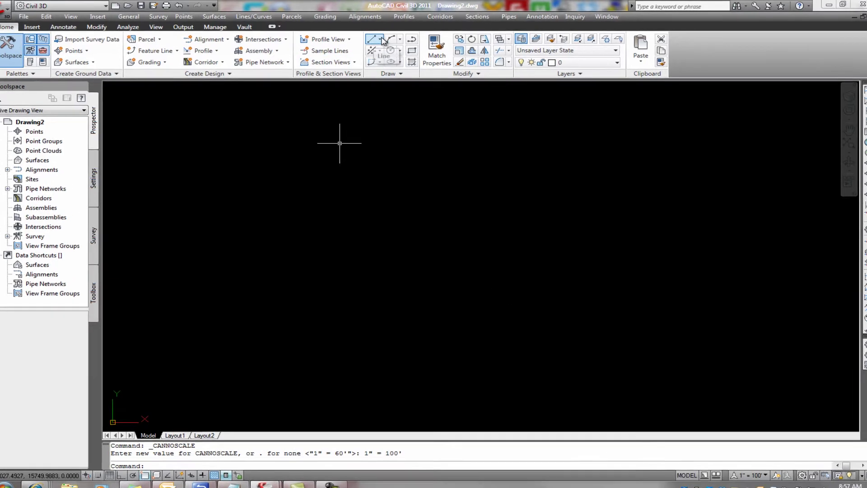
click(382, 40)
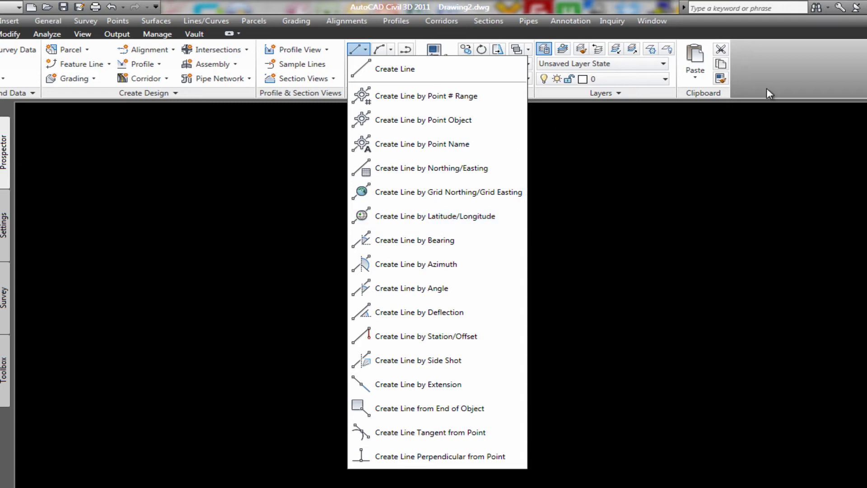
click(751, 153)
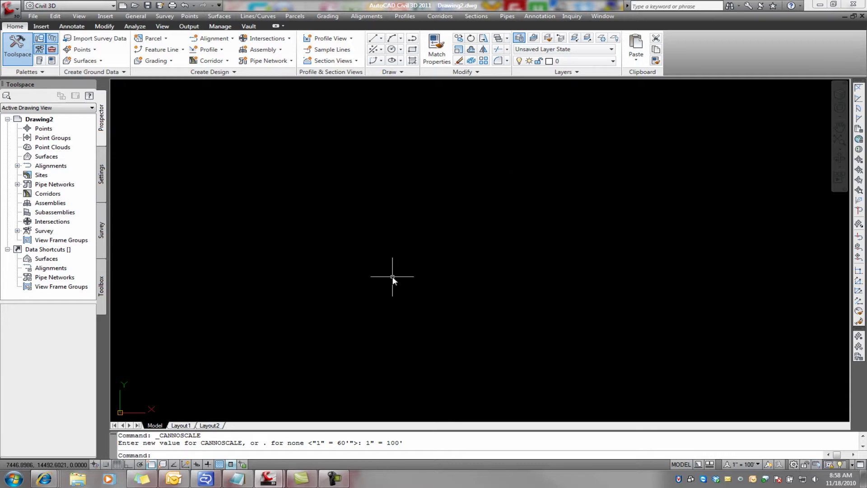
Draw an open six-segment polyline in the middle of the drawing, leaving a small gap between its start and end points
text(pl)
key(Return)
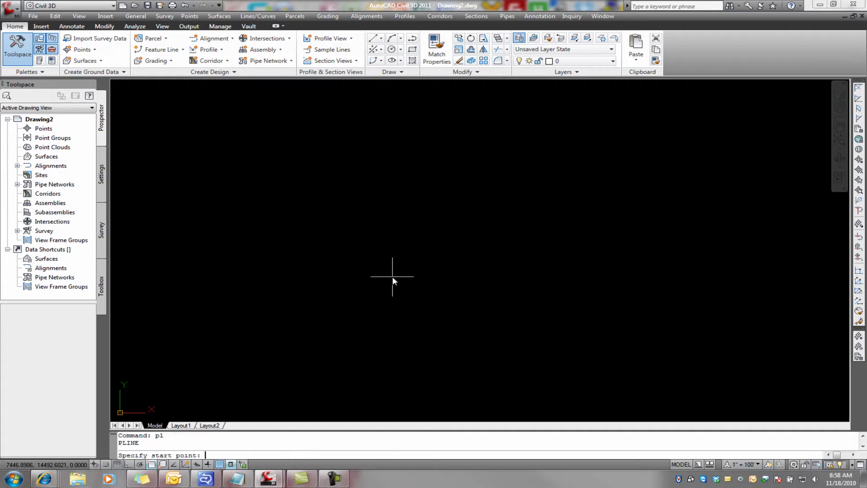
click(318, 275)
click(420, 165)
click(581, 154)
click(625, 230)
click(553, 335)
click(382, 335)
click(320, 289)
key(Return)
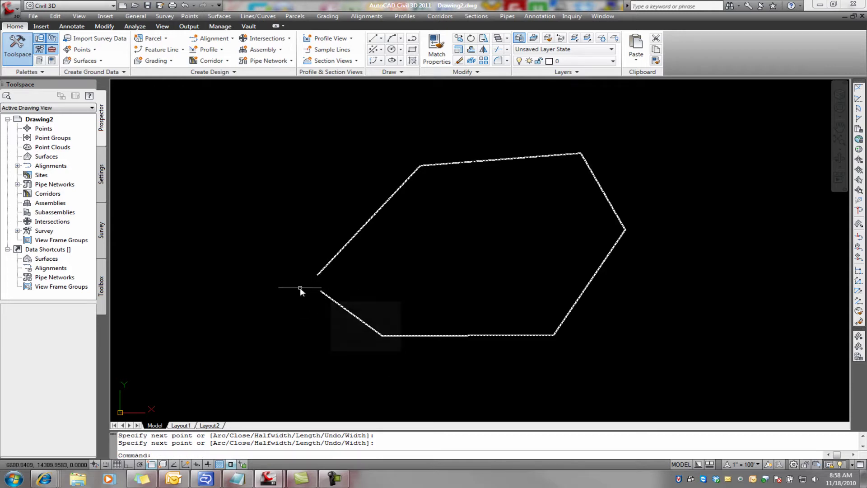
Stretch the polyline's end point to just below its start point, leaving only a slight closure gap
scroll(321, 287, up, 6)
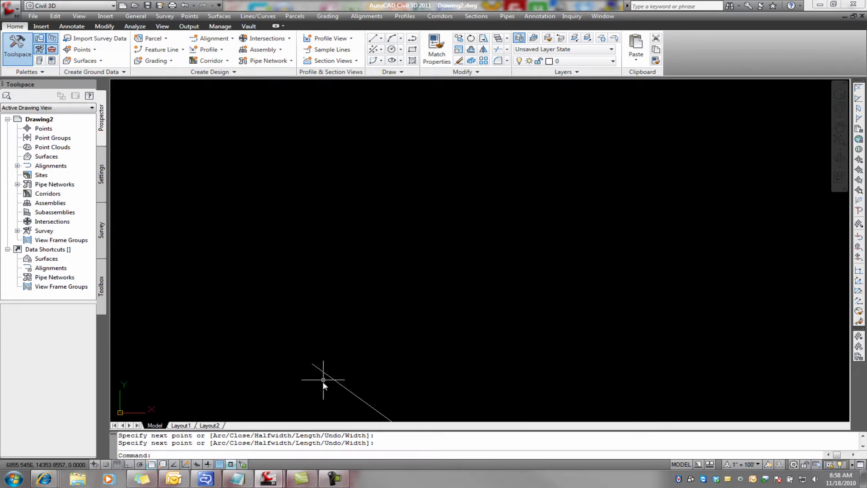
click(326, 376)
scroll(329, 336, down, 2)
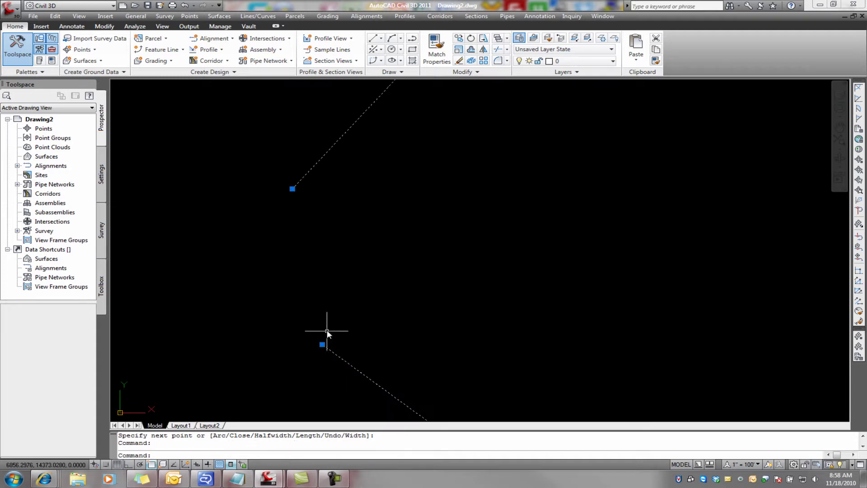
click(321, 344)
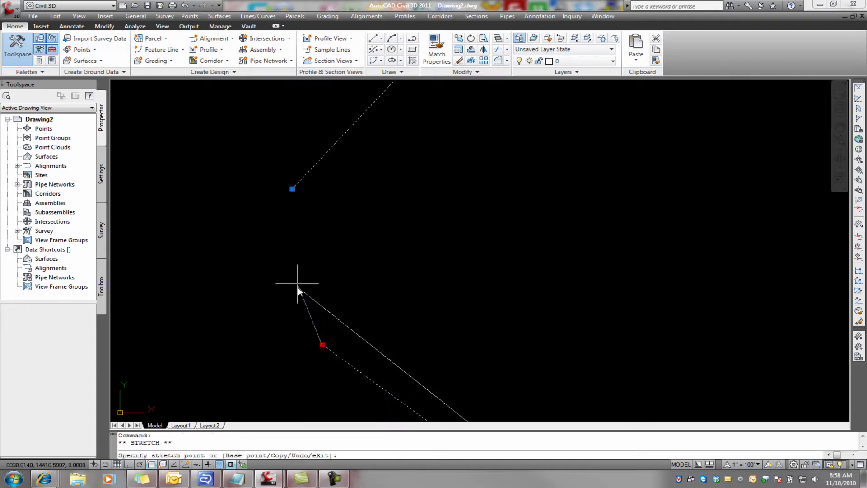
click(288, 204)
scroll(273, 242, down, 4)
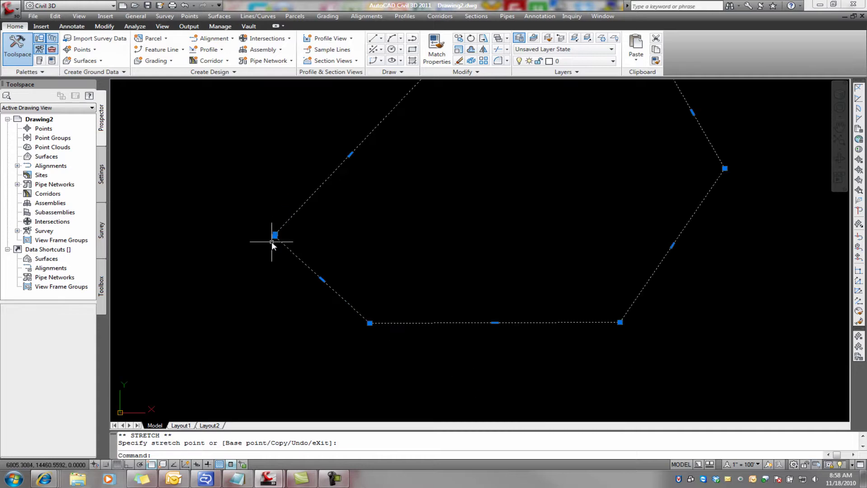
key(Escape)
scroll(365, 247, down, 2)
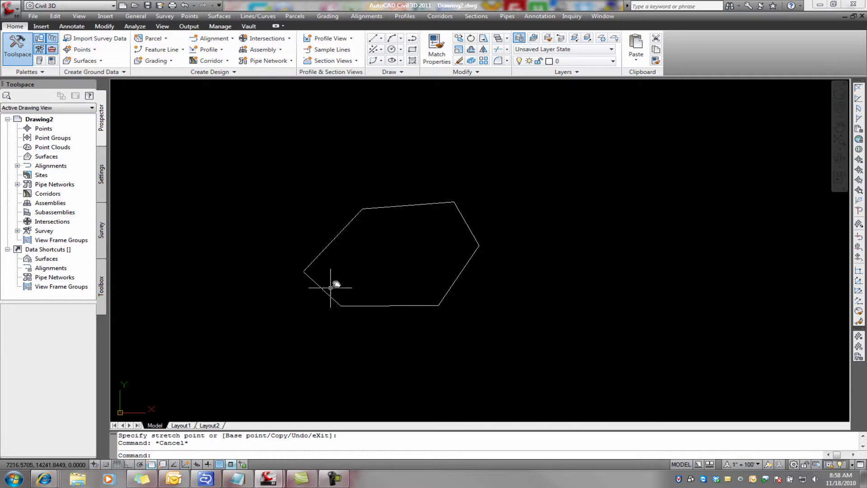
Copy the polyline 4000 units at 0° with Ortho turned on
text(copy)
key(Return)
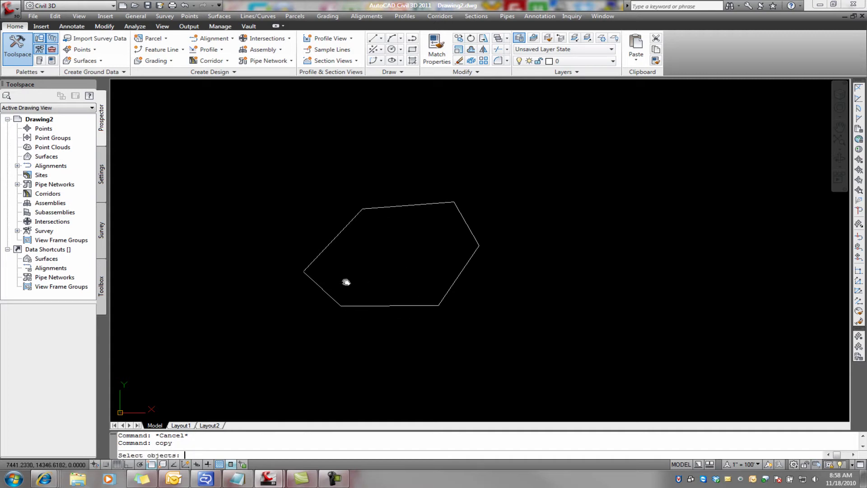
click(360, 305)
key(Return)
click(339, 264)
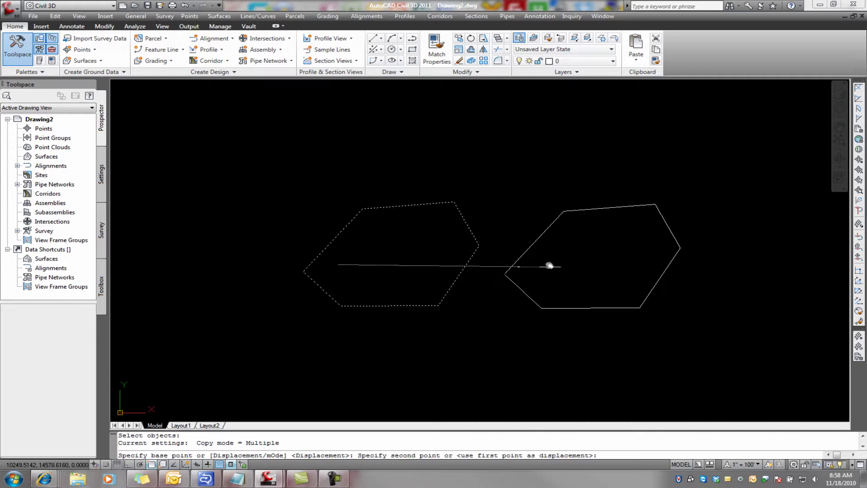
key(F8)
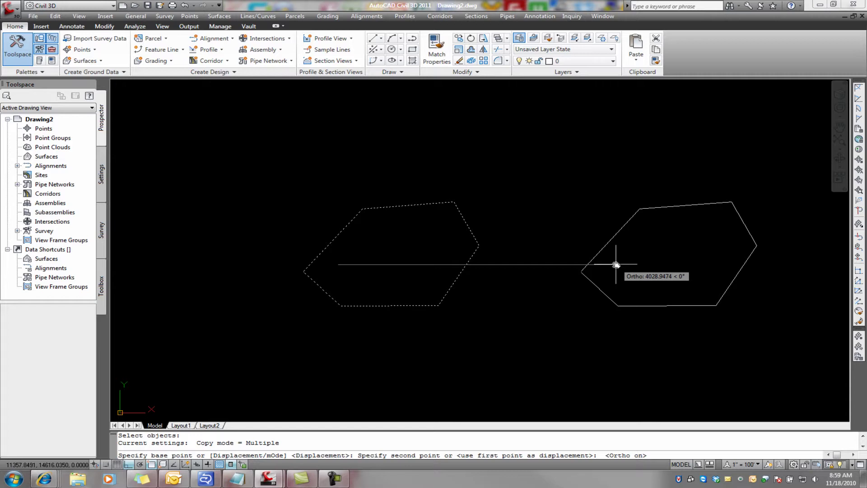
text(@4000<0)
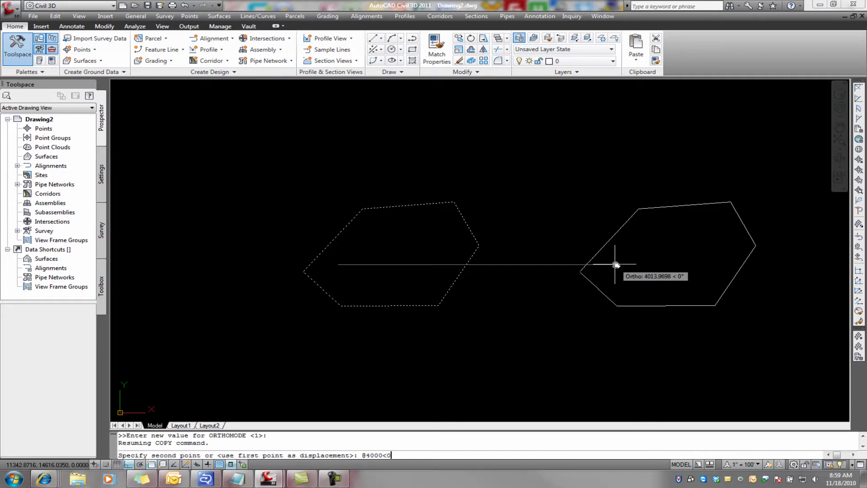
key(Return)
key(Escape)
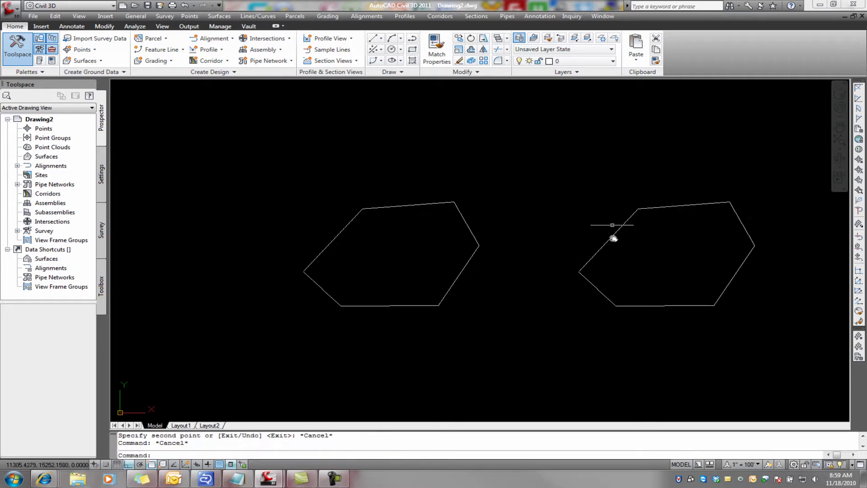
Change the copied polyline's color to yellow and clear the selection
click(676, 249)
click(664, 186)
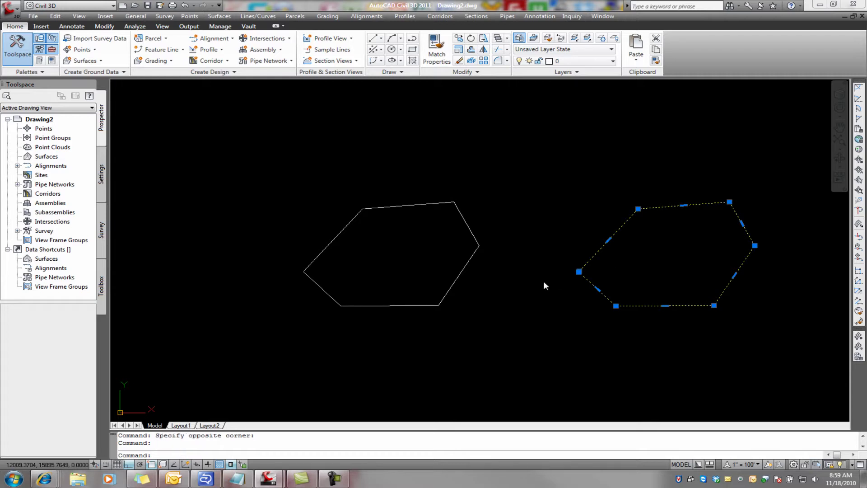
key(Escape)
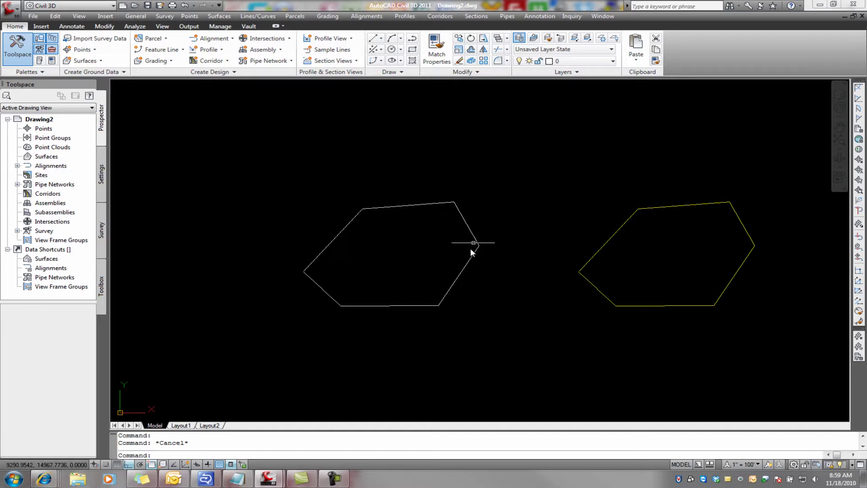
Add multiple-segment line and curve labels to every side of the white polyline
click(381, 38)
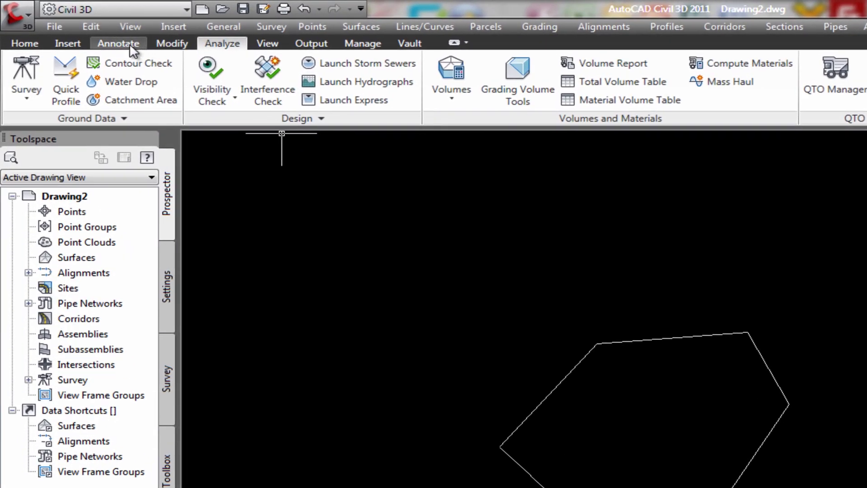
click(89, 33)
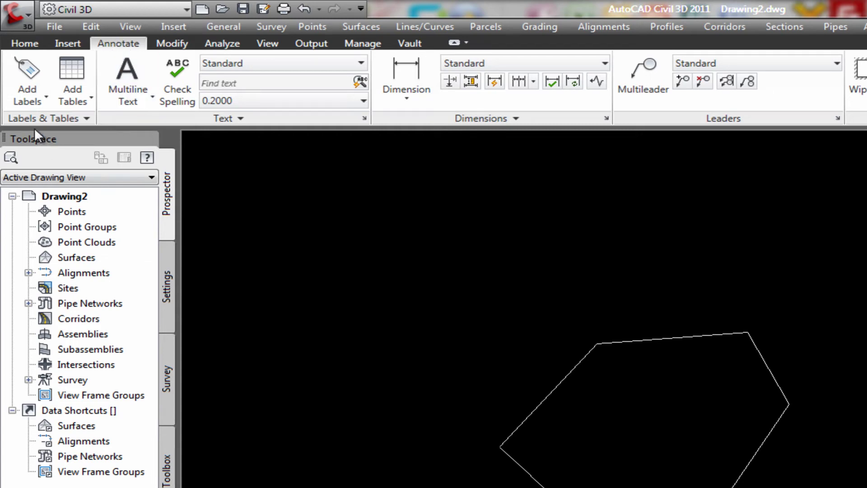
click(44, 97)
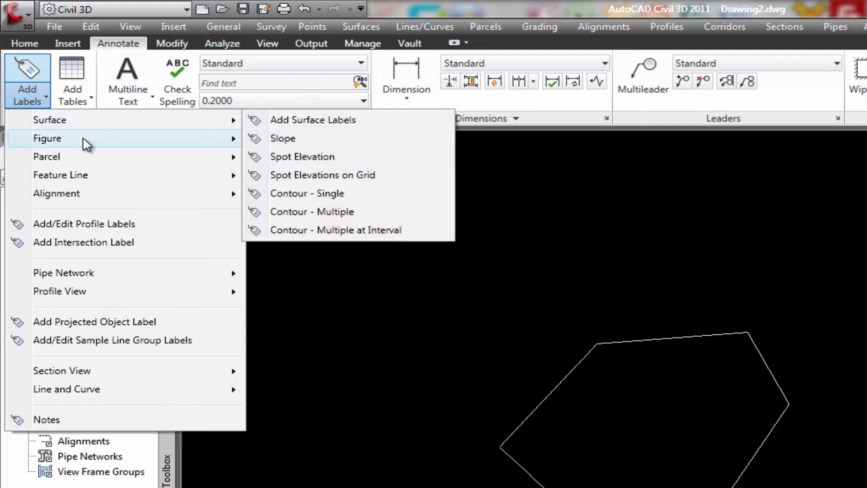
mouse_move(34, 143)
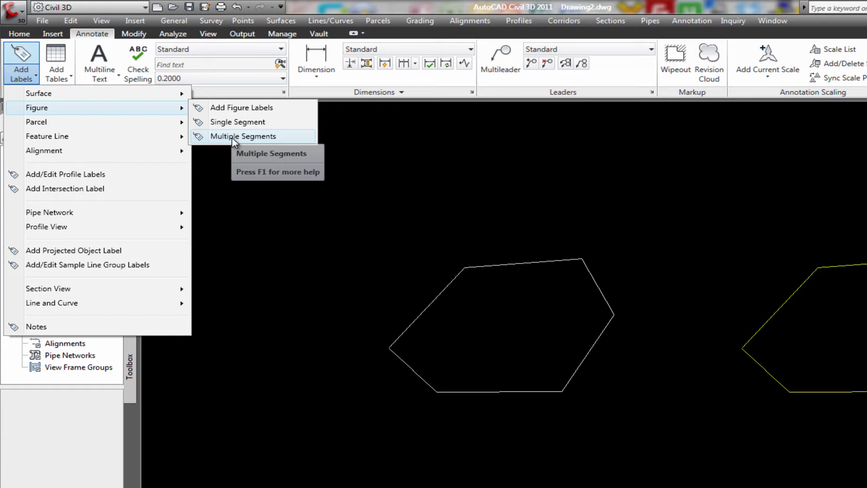
click(298, 175)
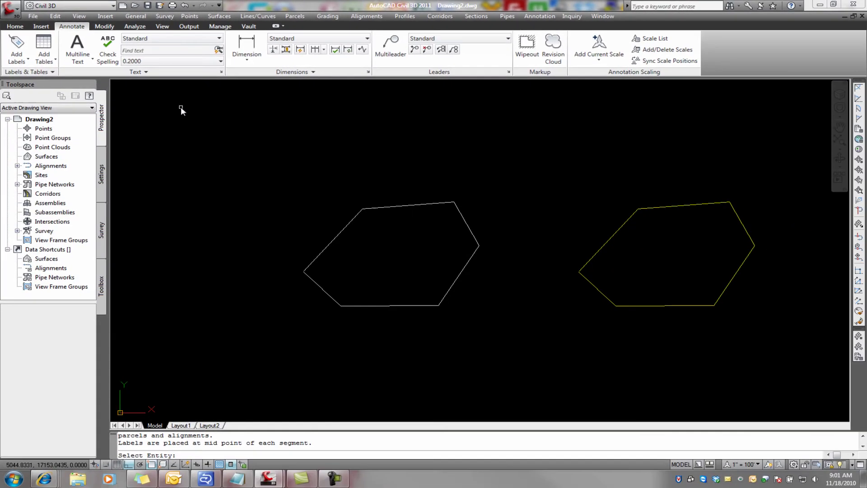
click(309, 270)
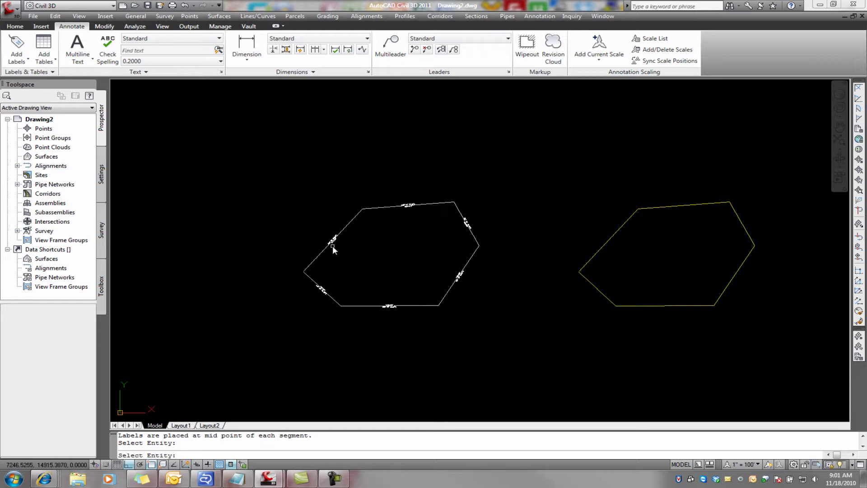
Examine the bearing and distance labels along the white polyline's segments up close
scroll(333, 245, up, 8)
mouse_move(341, 235)
middle_down()
mouse_move(343, 249)
mouse_move(338, 234)
mouse_move(354, 232)
middle_up()
scroll(339, 234, down, 5)
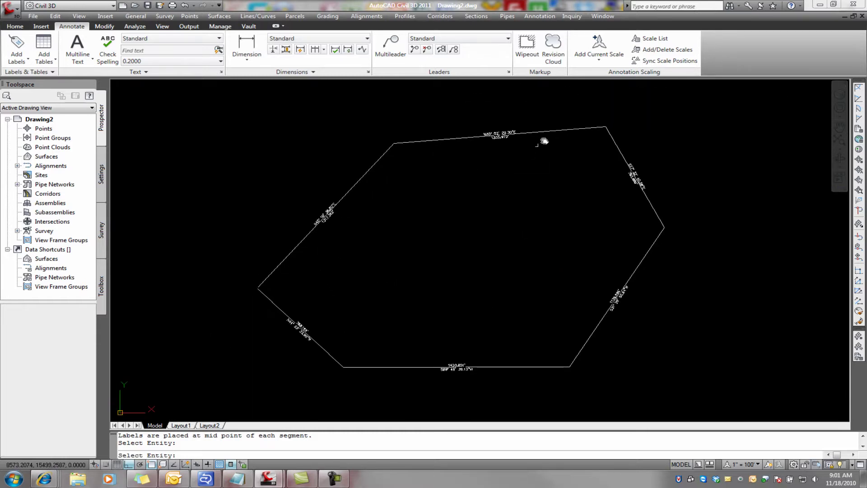
scroll(499, 138, up, 6)
mouse_move(491, 164)
middle_down()
mouse_move(483, 210)
mouse_move(442, 281)
middle_up()
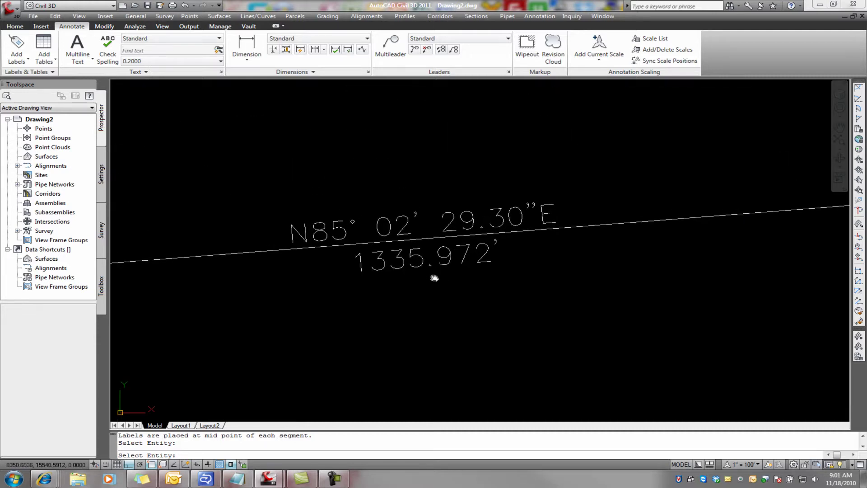
scroll(390, 261, down, 8)
scroll(381, 275, down, 3)
middle_drag(373, 287, 458, 233)
scroll(449, 240, up, 3)
scroll(451, 238, down, 1)
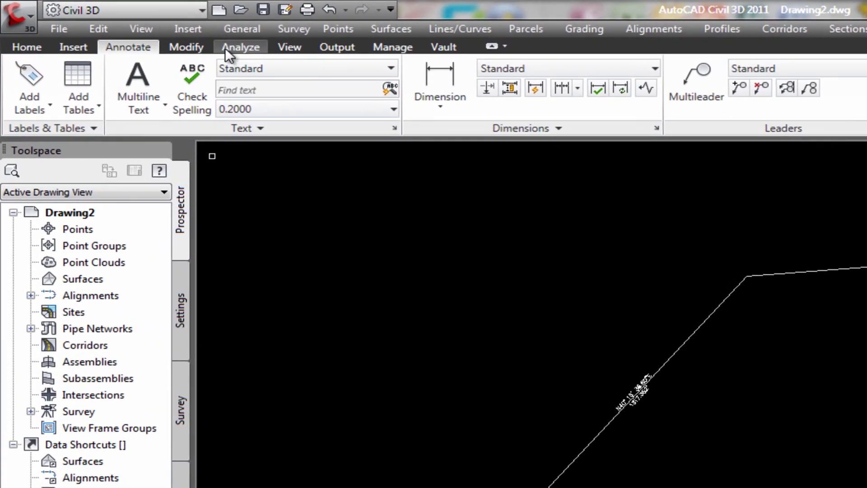
Open the Mapcheck survey analysis and reposition its window over the drawing
click(144, 28)
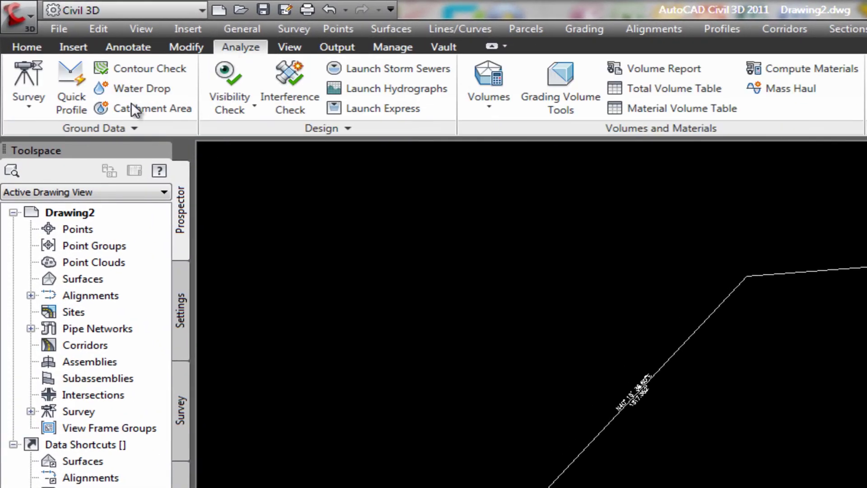
click(34, 110)
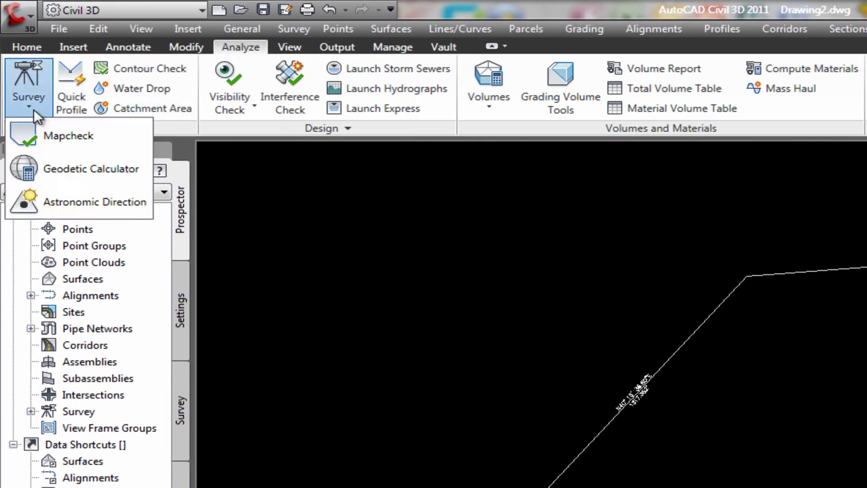
click(47, 135)
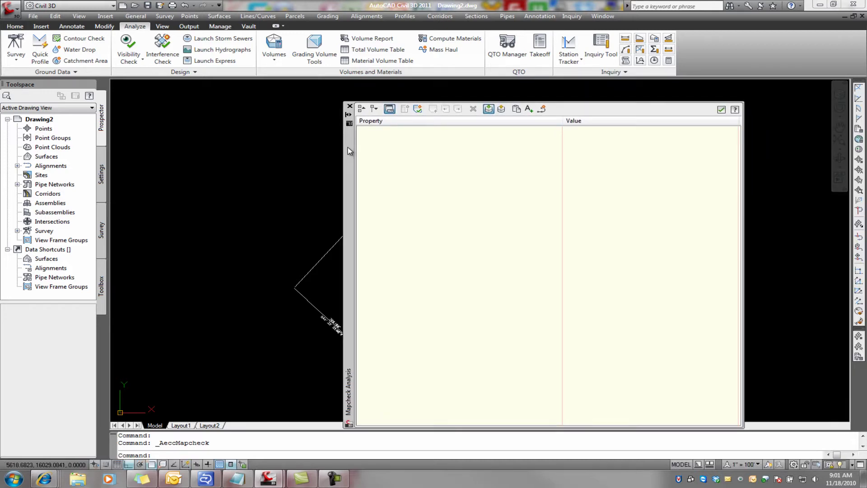
drag(348, 149, 337, 137)
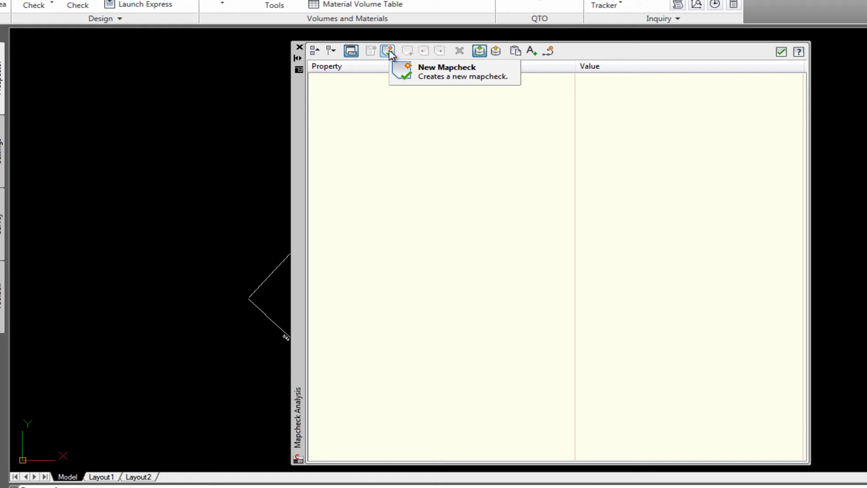
Create a new mapcheck named Traverse Adjustment, with the input view switched off
click(389, 53)
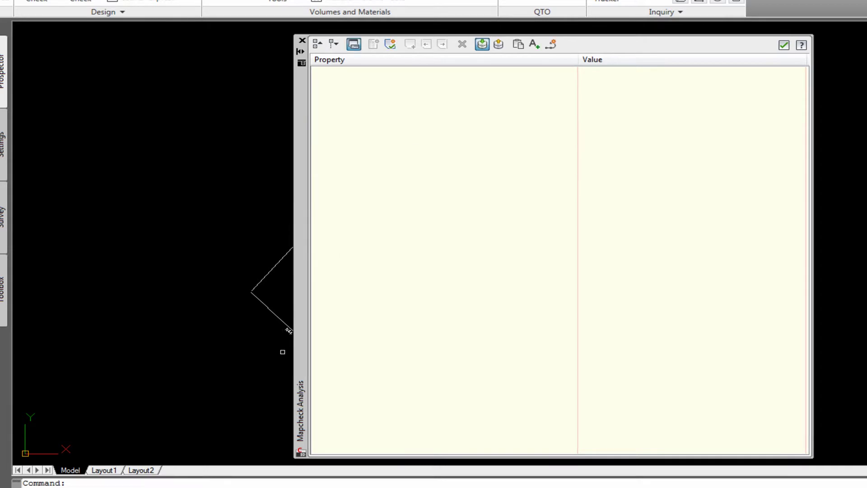
click(354, 44)
click(390, 44)
click(625, 86)
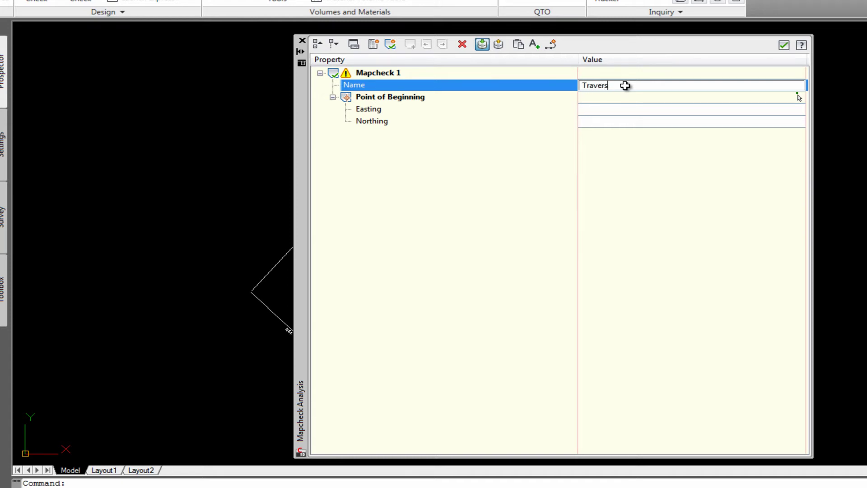
text(Traverse Adjustment)
key(Return)
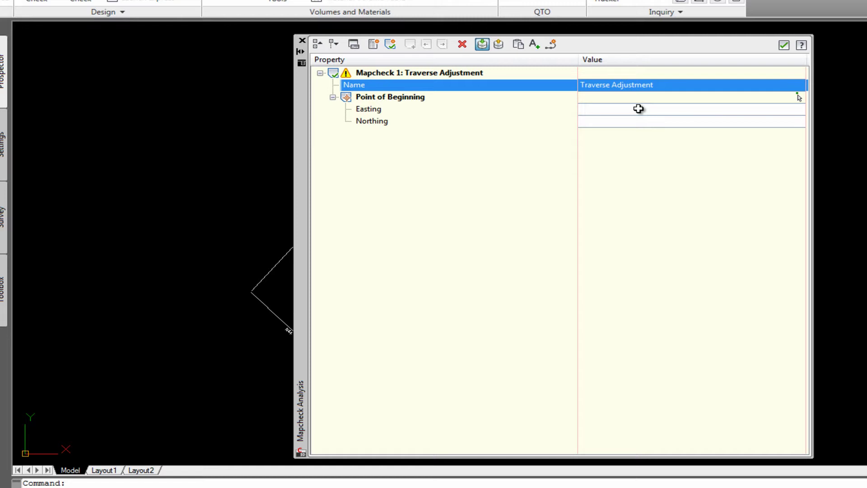
Set the mapcheck's point of beginning at the traverse's western corner, on the endpoint of the northwest segment
click(799, 98)
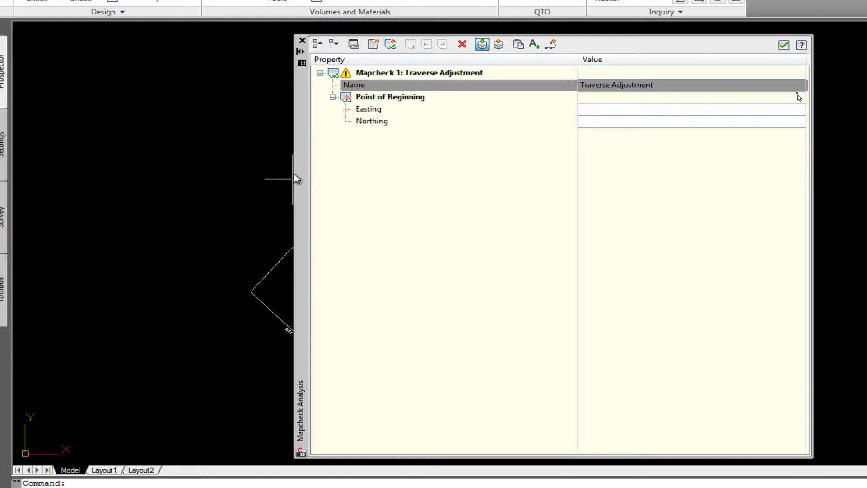
drag(299, 176, 538, 180)
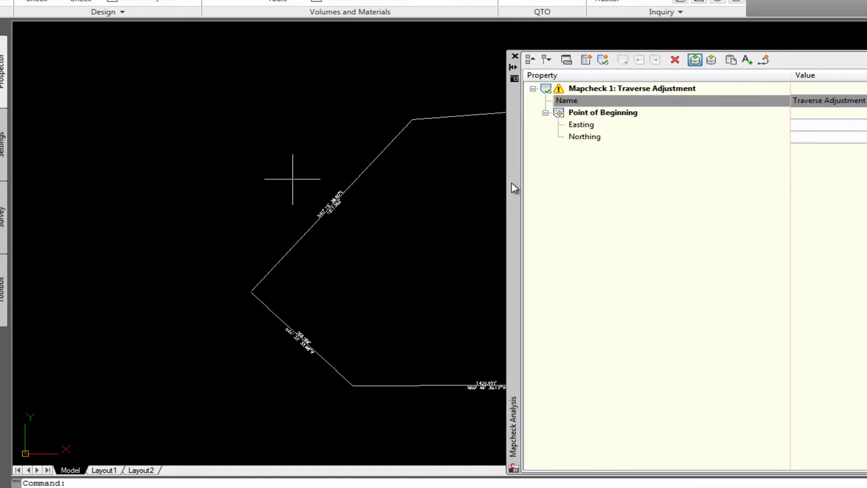
mouse_move(793, 169)
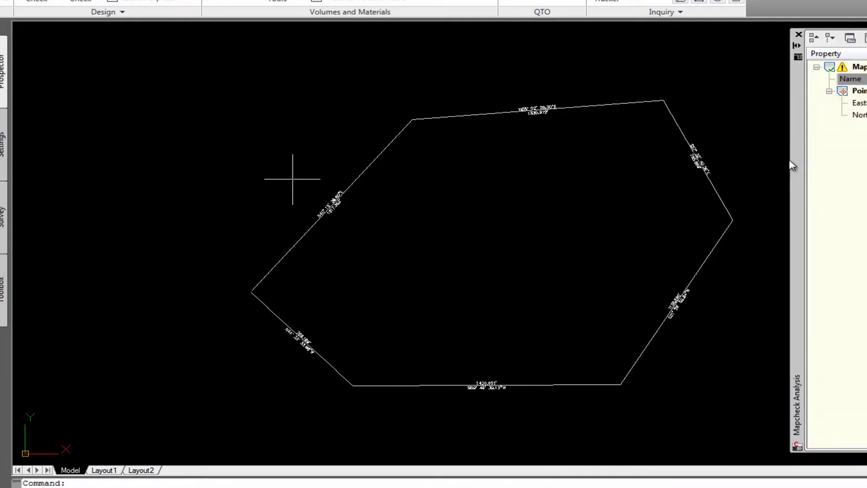
click(270, 271)
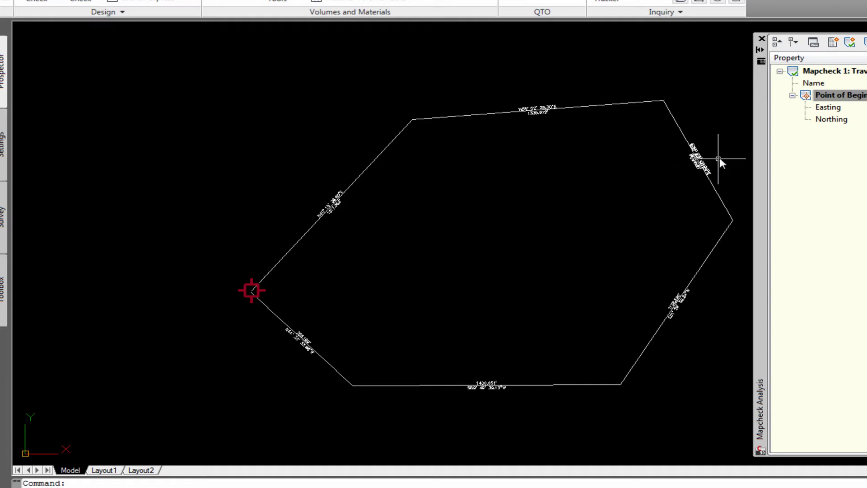
Dock the Mapcheck Analysis window between the Toolspace and the drawing area
drag(755, 132, 403, 166)
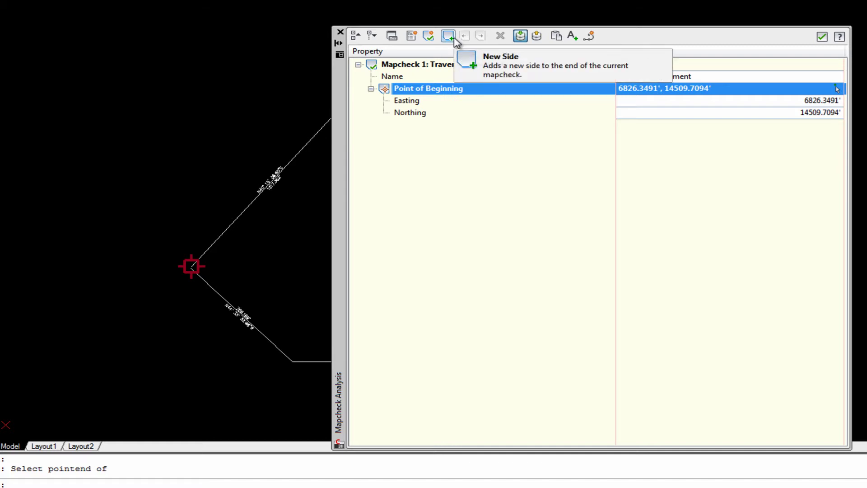
drag(342, 129, 368, 107)
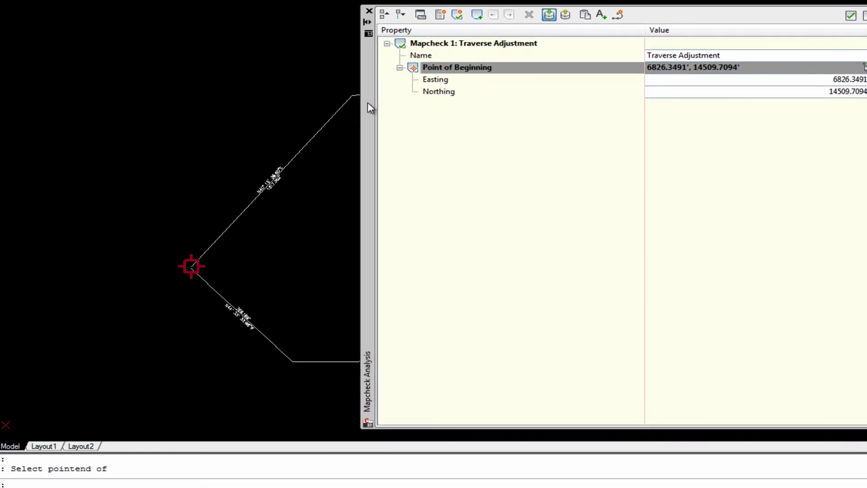
click(367, 22)
mouse_move(368, 87)
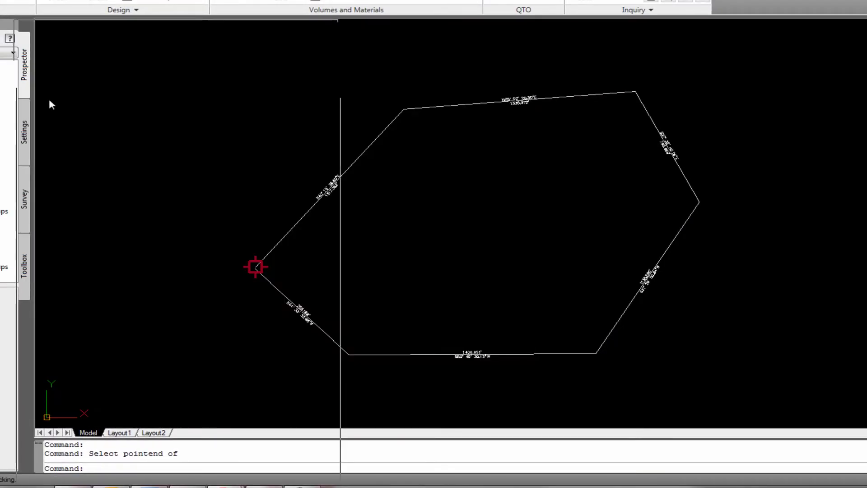
mouse_move(54, 104)
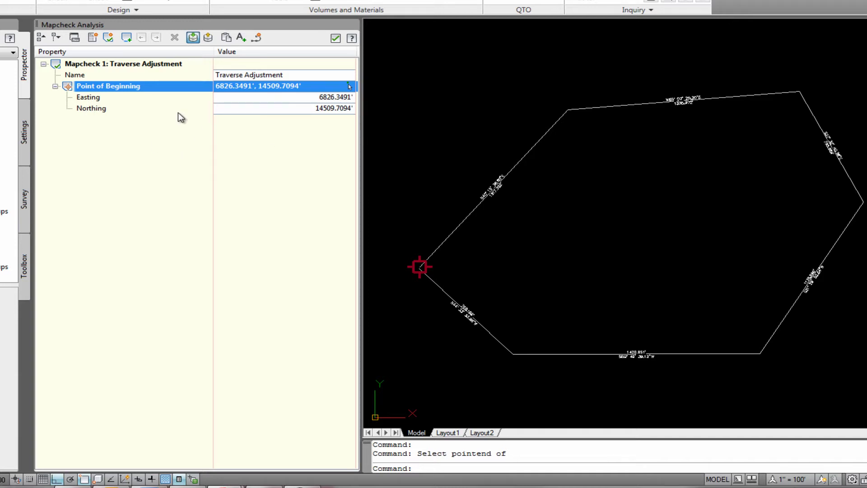
Add Sides 1 and 2 to the mapcheck from the labels of the traverse's northwest and north segments
click(131, 39)
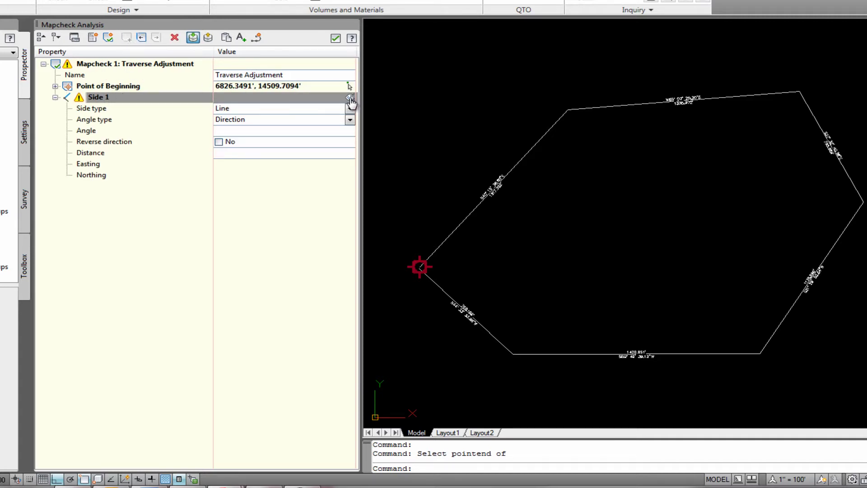
click(350, 98)
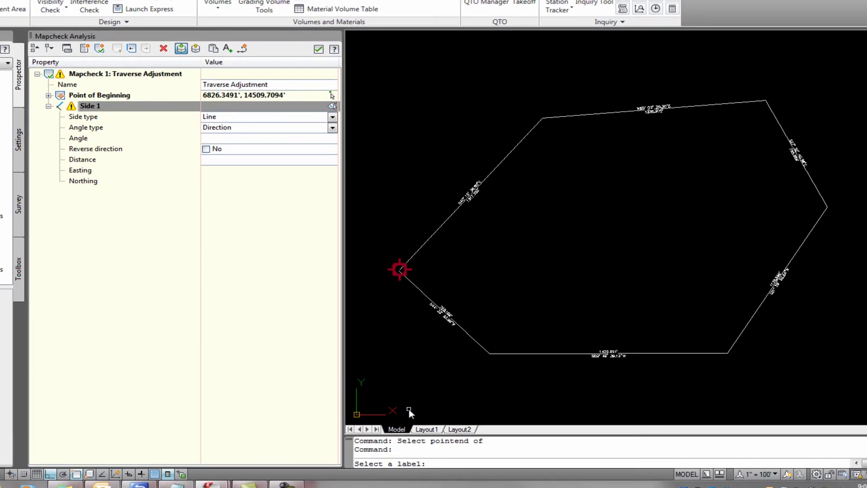
click(473, 192)
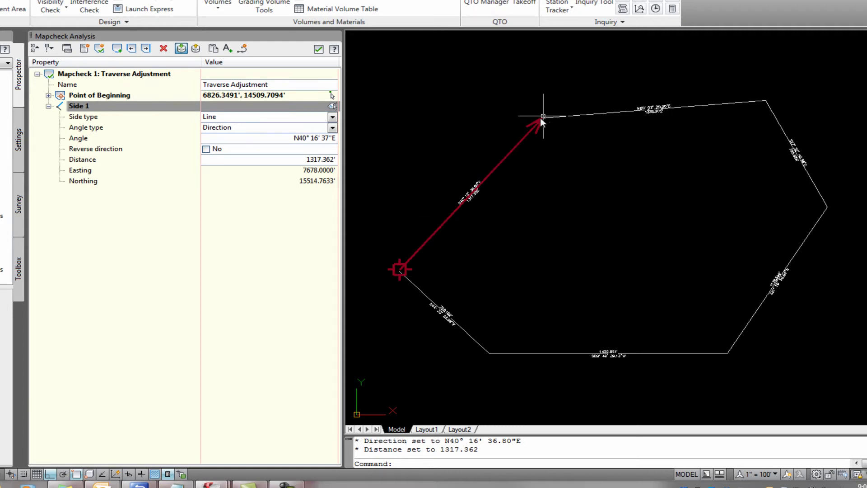
click(117, 50)
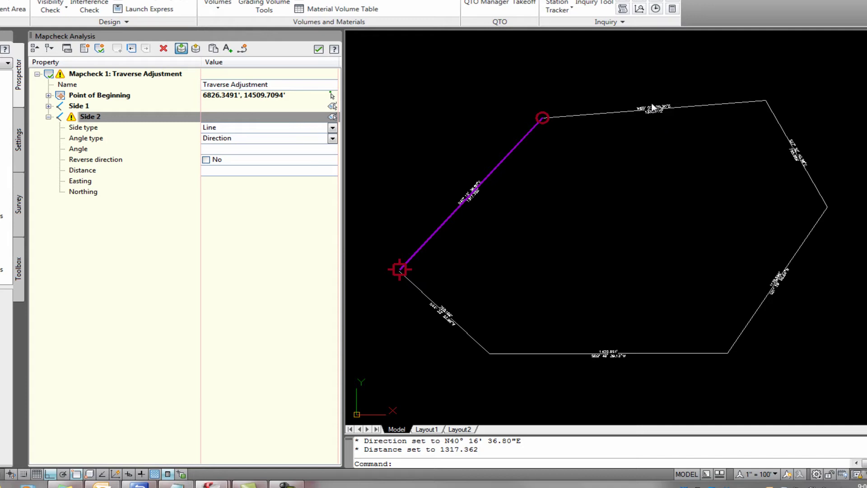
click(333, 119)
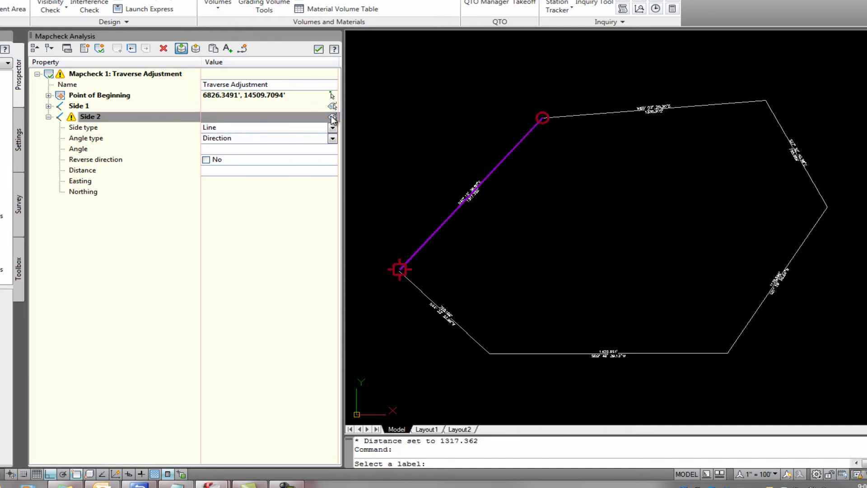
click(659, 110)
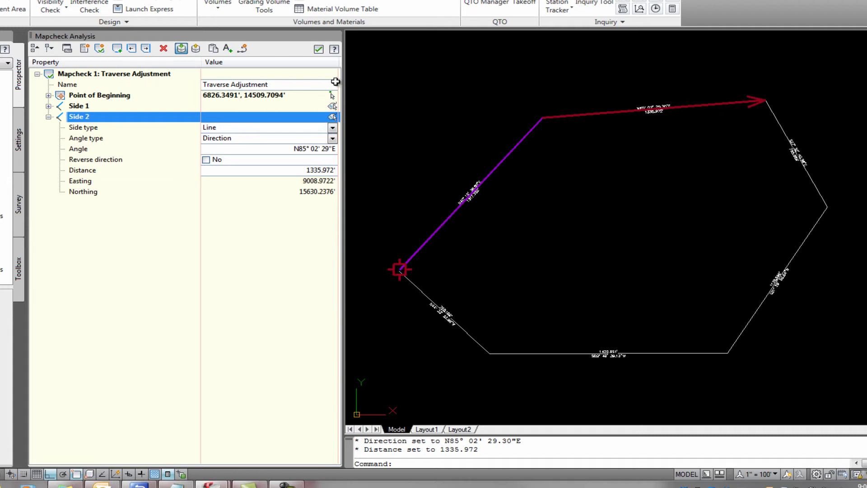
Add Sides 3 and 4 to the mapcheck from the labels of the traverse's northeast and southeast segments
click(120, 52)
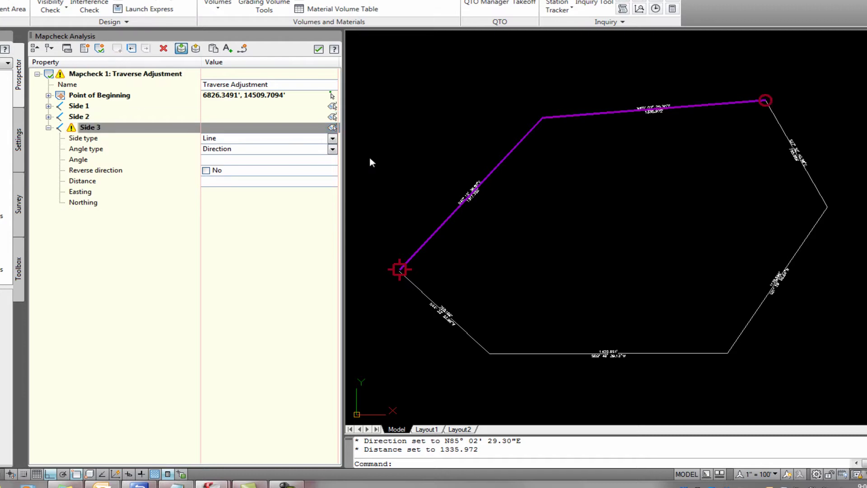
click(332, 129)
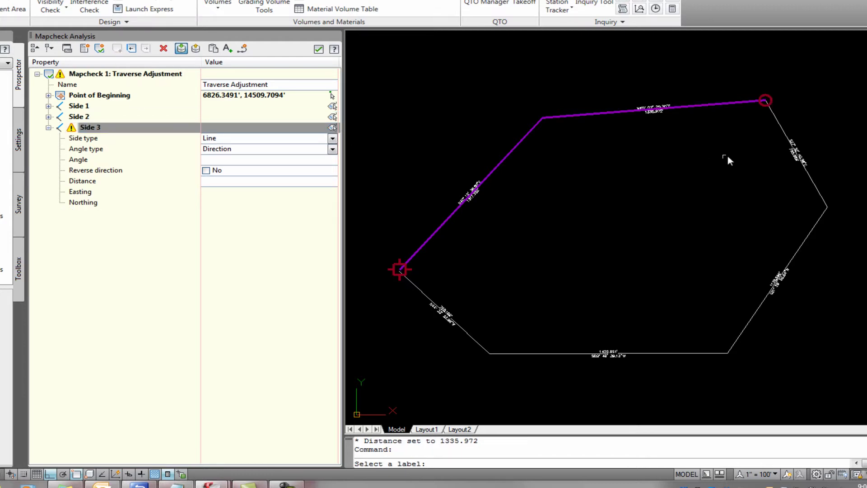
click(799, 154)
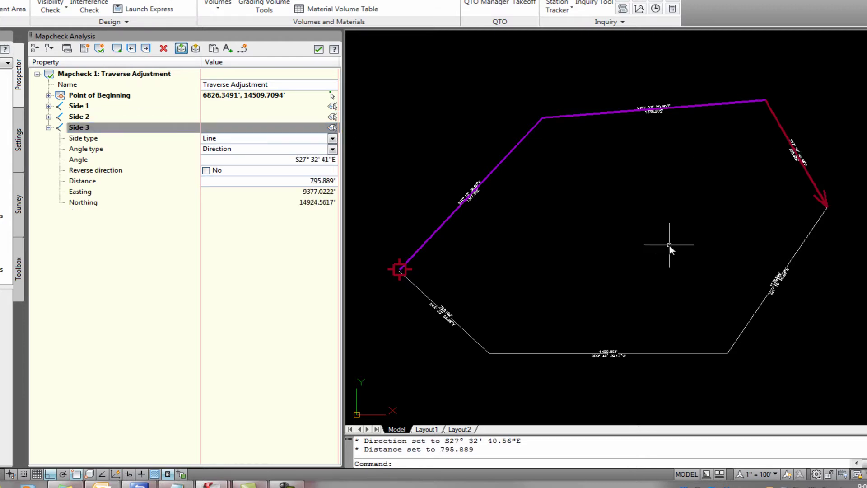
click(117, 48)
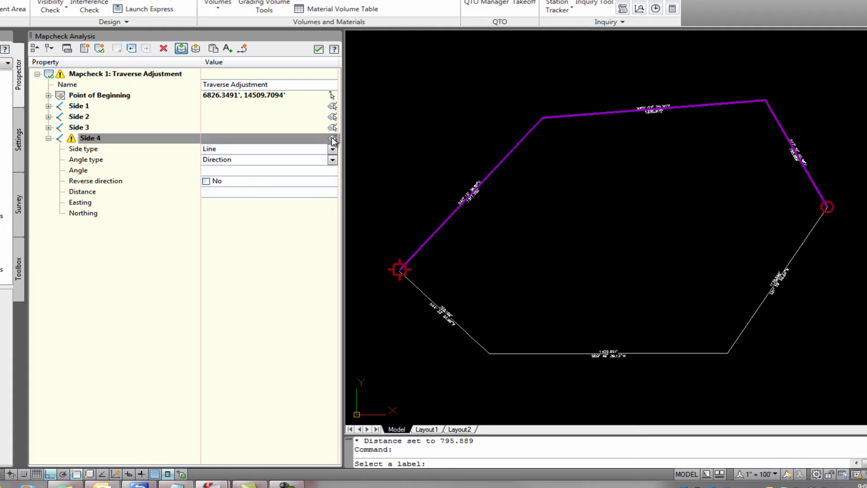
click(780, 279)
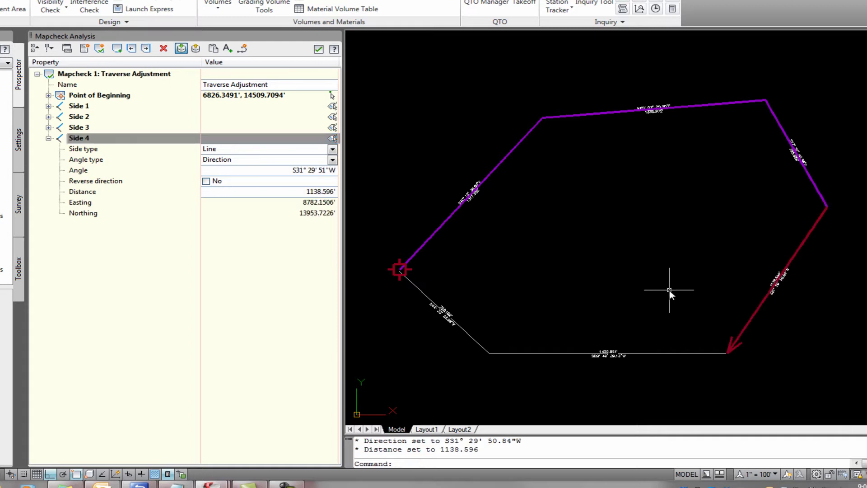
Add Sides 5 and 6 to the mapcheck from the labels of the traverse's south and southwest segments
click(117, 48)
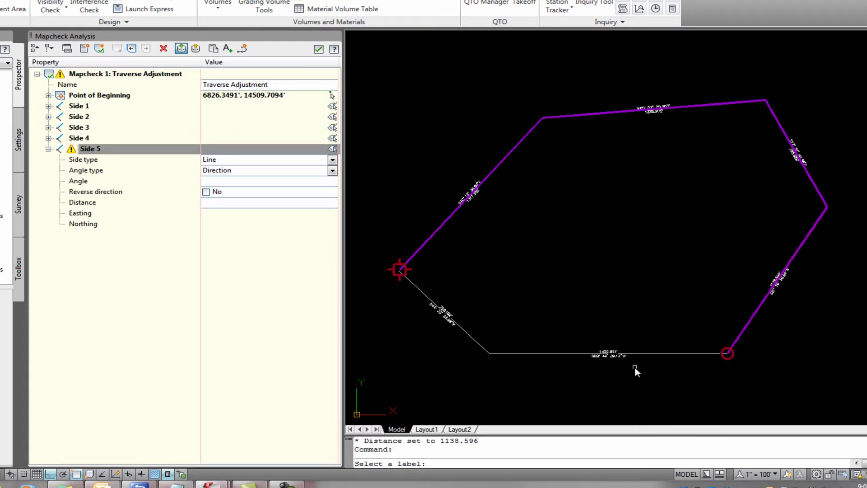
click(606, 352)
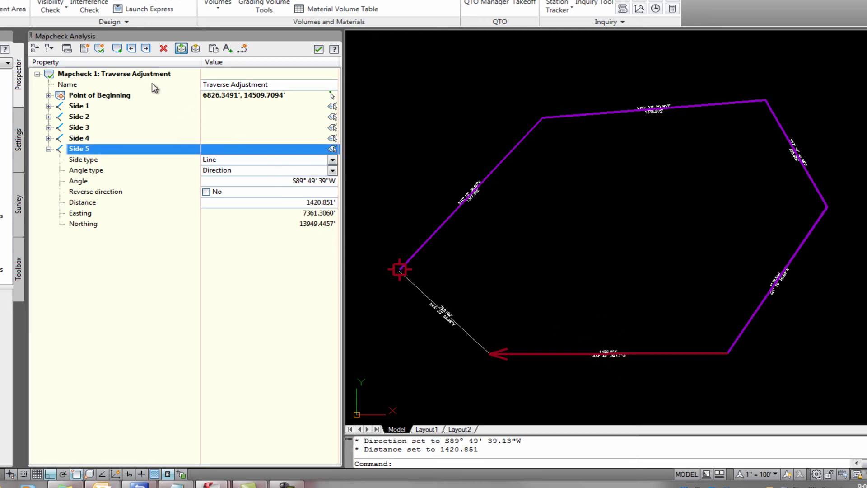
click(117, 48)
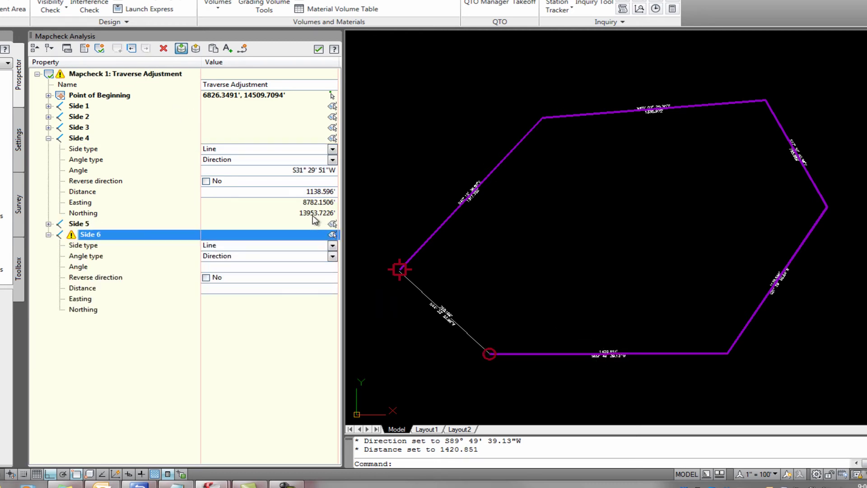
click(434, 311)
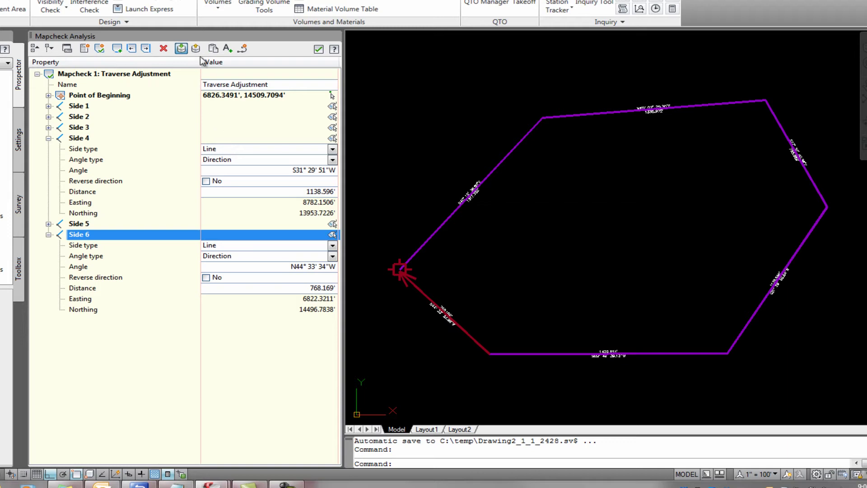
click(186, 49)
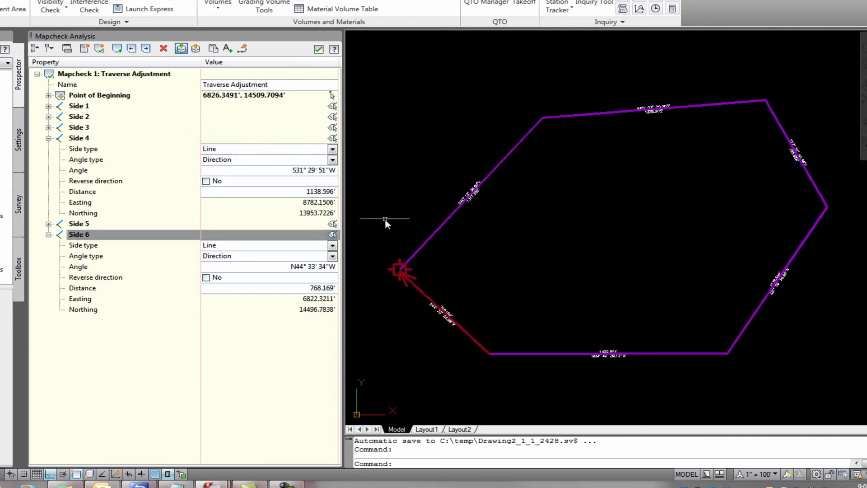
Examine up close where the last side's end lies relative to the point of beginning
scroll(400, 280, up, 5)
scroll(401, 276, up, 3)
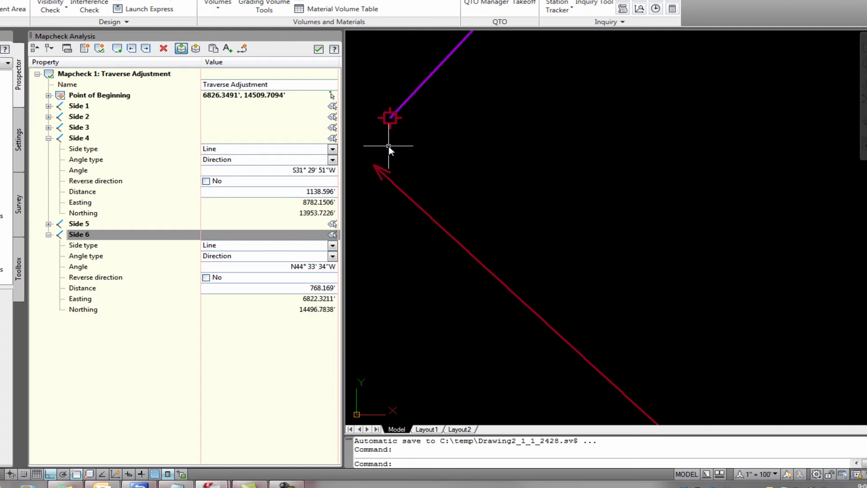
scroll(390, 148, down, 6)
middle_drag(555, 155, 612, 249)
scroll(602, 231, up, 3)
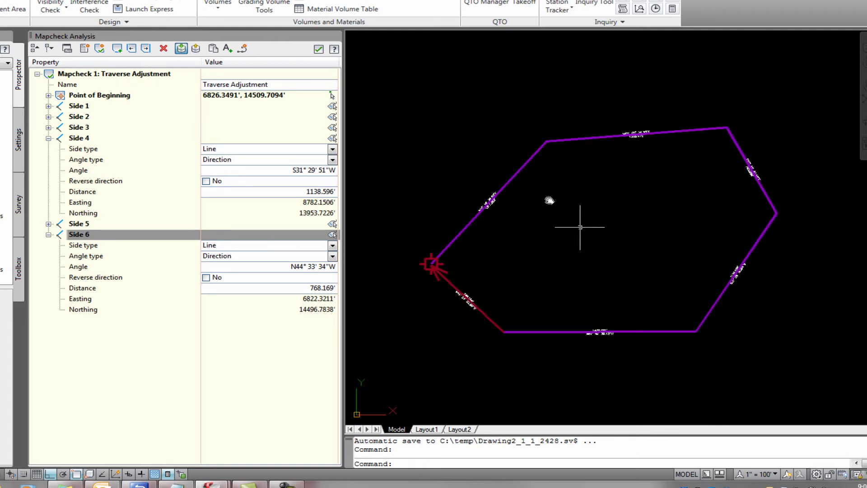
scroll(549, 200, up, 1)
scroll(548, 203, up, 1)
middle_drag(546, 207, 535, 203)
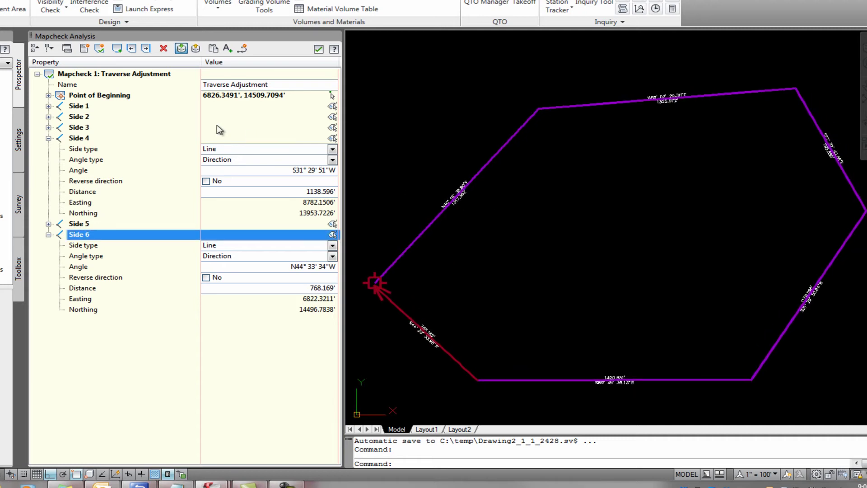
Adjust the Traverse Adjustment mapcheck by the Compass rule with angle balance and mapcheck update on, and place its report over the drawing
click(104, 75)
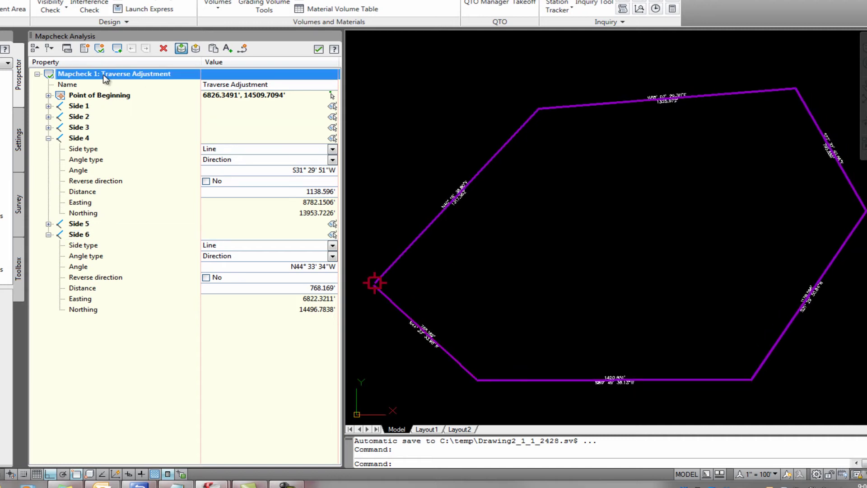
right_click(104, 76)
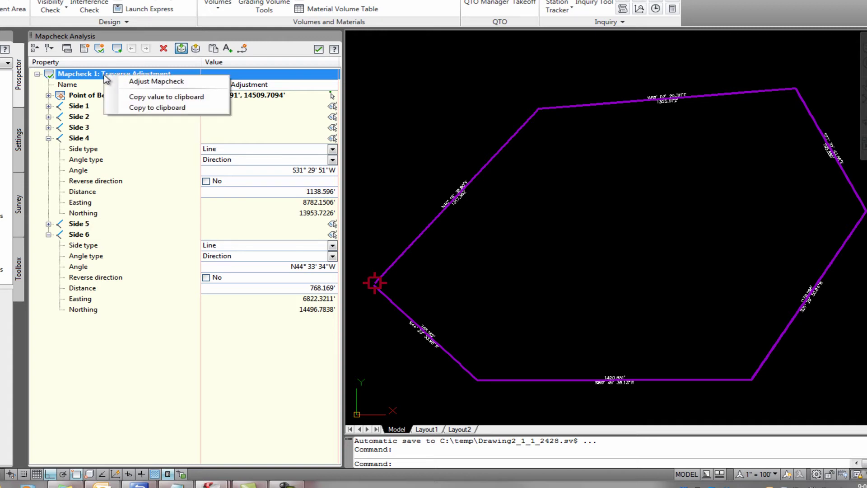
click(155, 83)
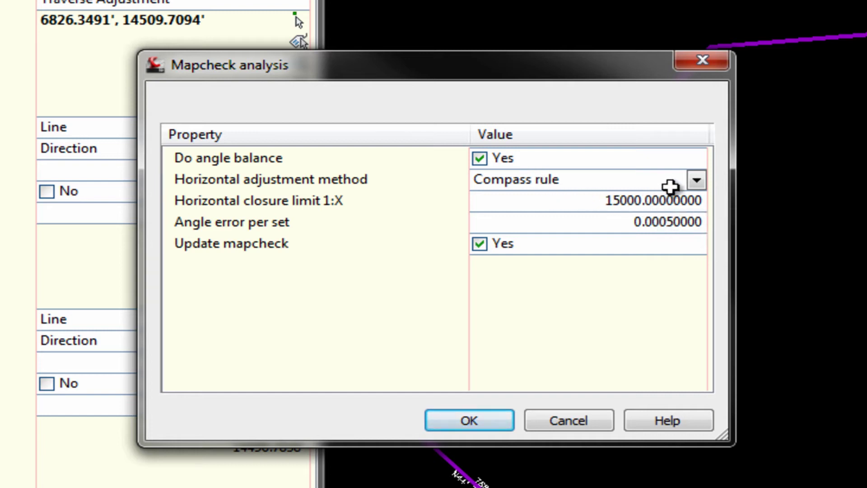
click(698, 180)
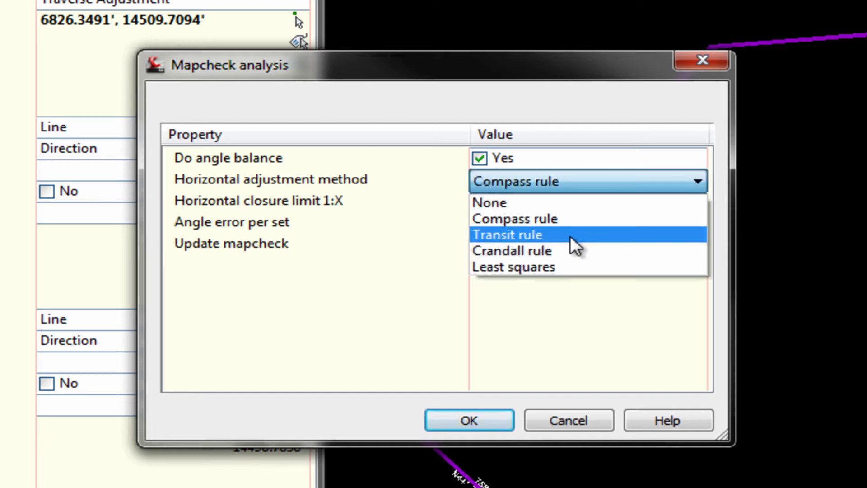
click(351, 345)
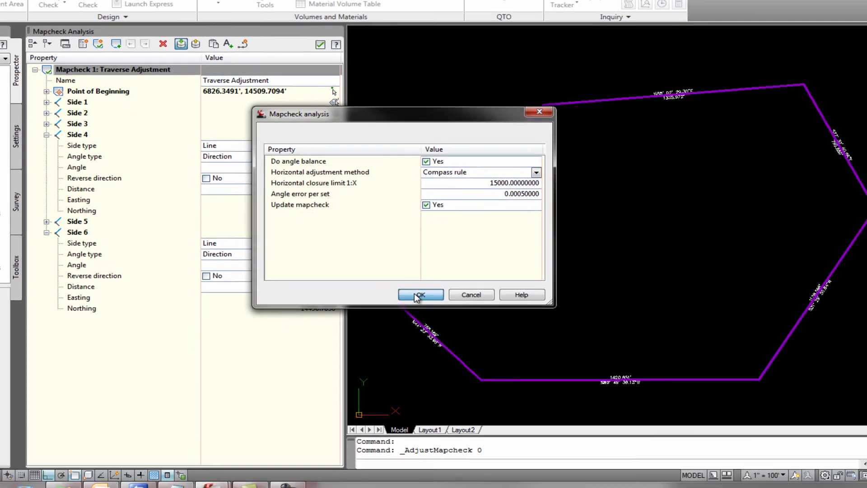
click(416, 294)
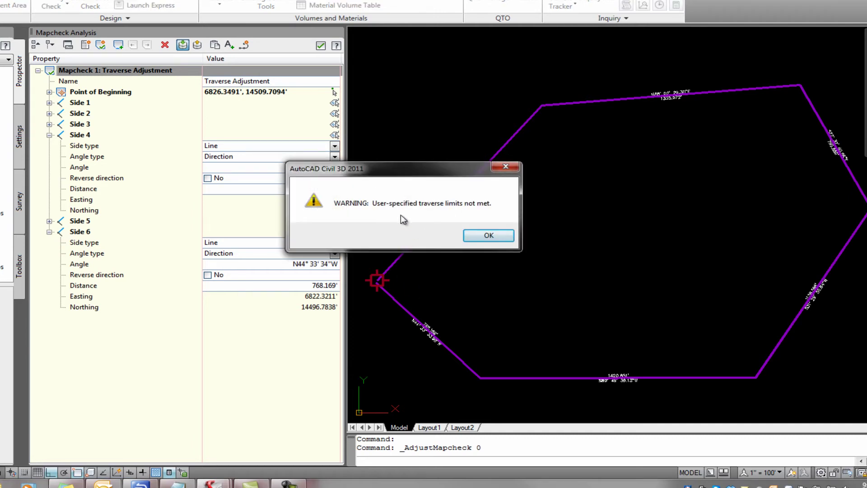
click(477, 236)
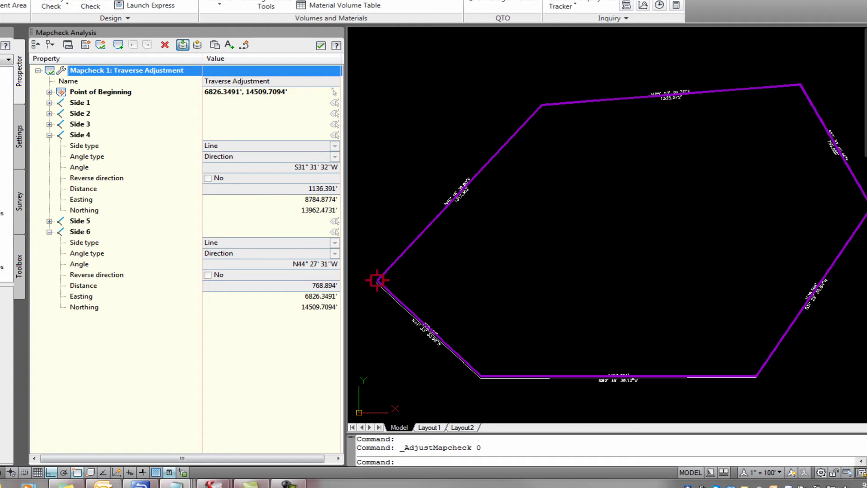
drag(858, 2, 543, 26)
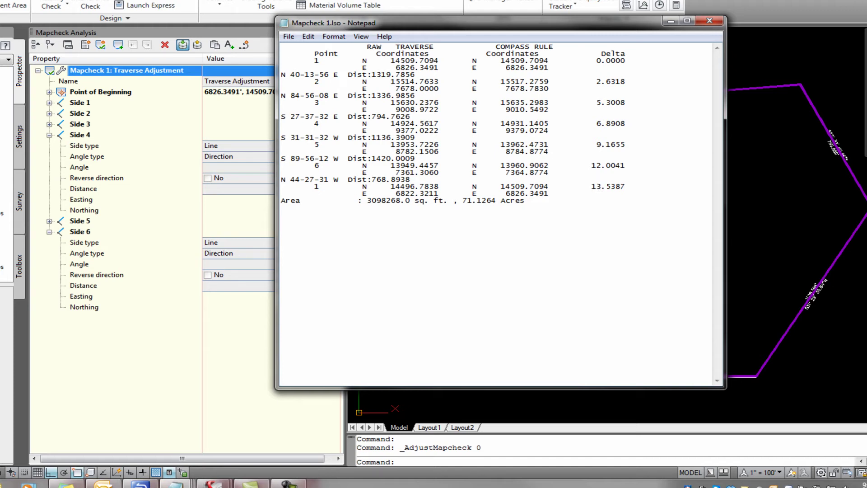
Review the coordinate deltas in the Compass rule report and the precision in the balanced-angles report, and close both reports
drag(678, 67, 601, 67)
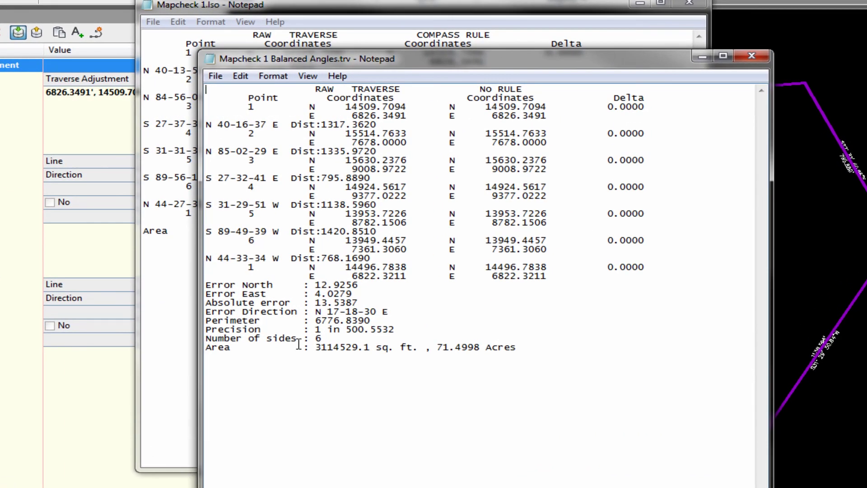
drag(398, 329, 315, 329)
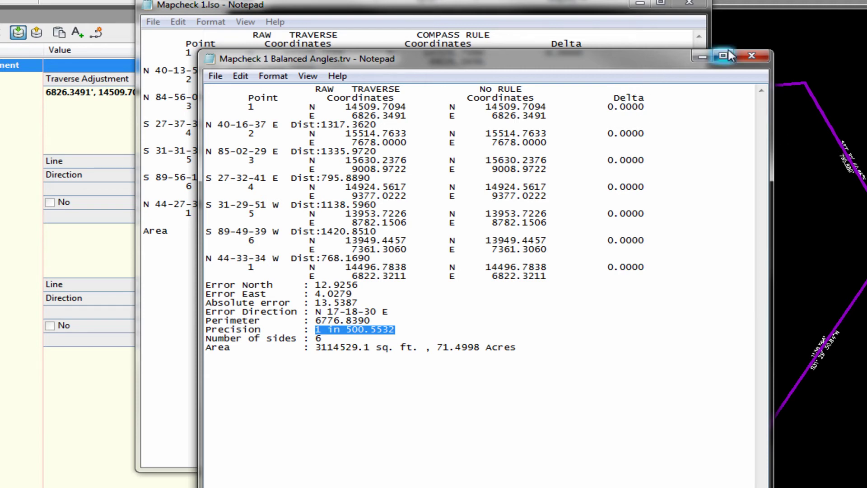
click(752, 56)
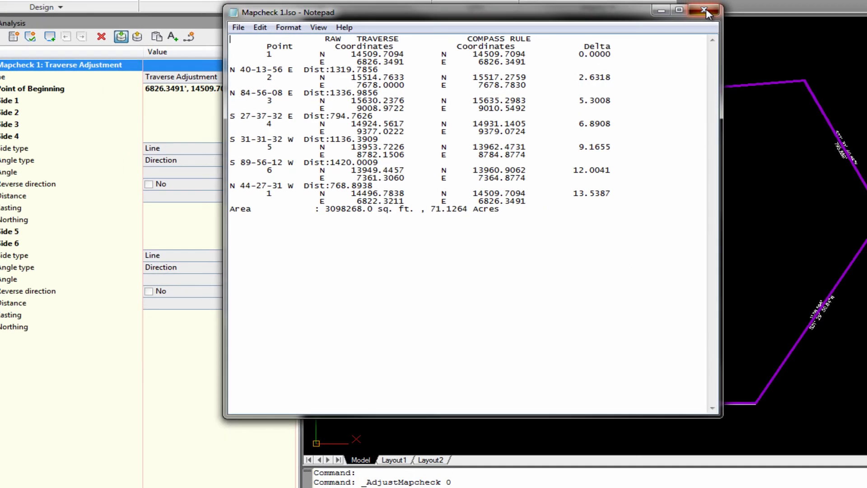
click(690, 3)
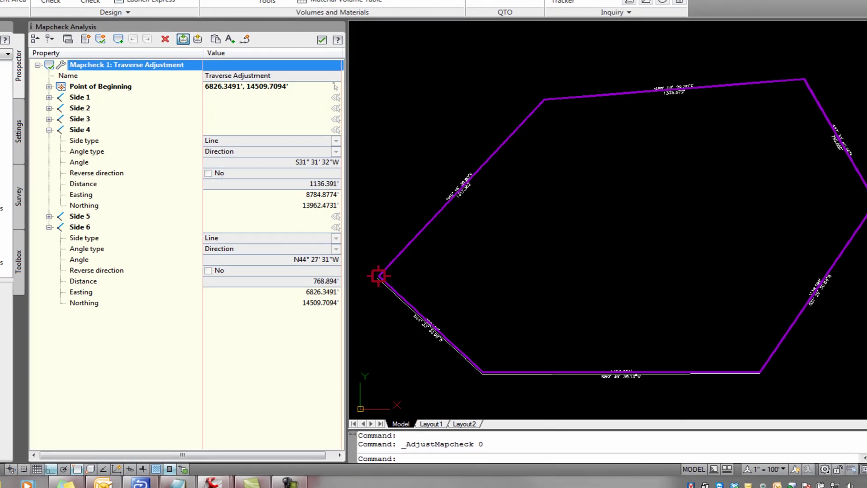
Examine up close how the adjusted traverse meets the point of beginning compared with the original polyline's open end
scroll(377, 278, up, 4)
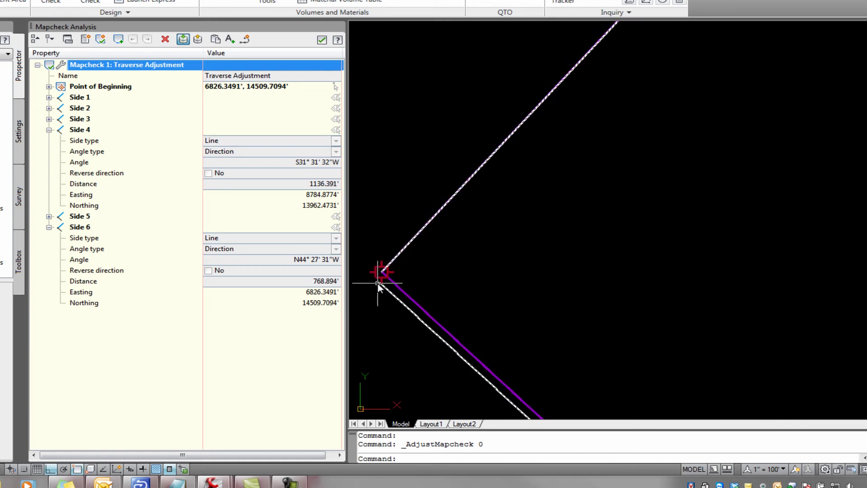
scroll(388, 281, up, 5)
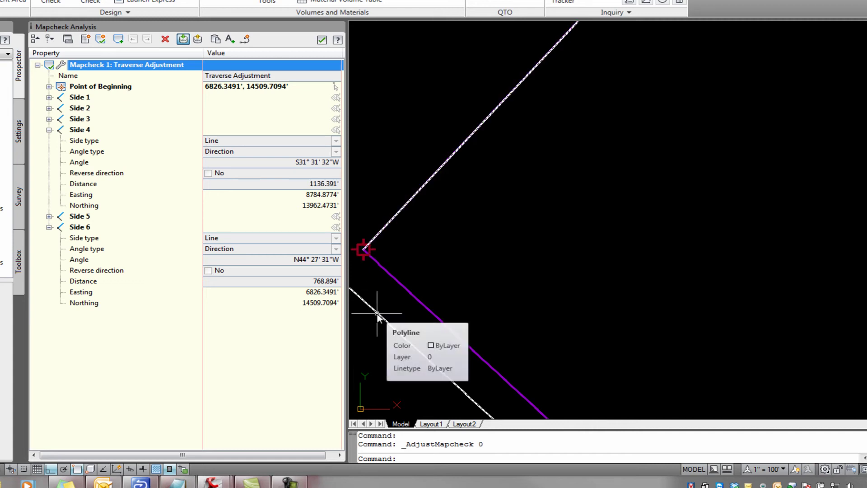
middle_drag(378, 311, 457, 293)
middle_drag(437, 260, 437, 261)
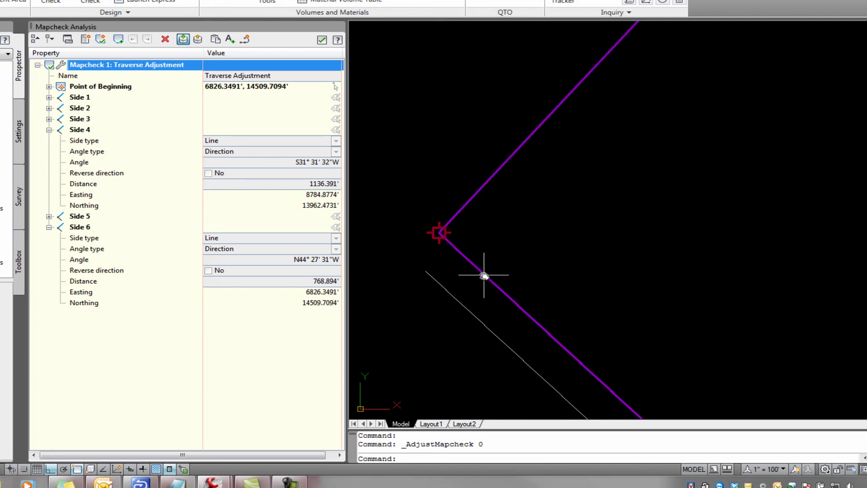
Compare the adjusted traverse with the original polyline at the two north corners and along the north side
scroll(503, 203, down, 5)
mouse_move(507, 193)
middle_down()
mouse_move(443, 291)
mouse_move(427, 277)
middle_up()
scroll(427, 277, up, 3)
mouse_move(419, 248)
middle_down()
mouse_move(503, 223)
mouse_move(480, 201)
mouse_move(581, 163)
middle_up()
scroll(480, 195, up, 2)
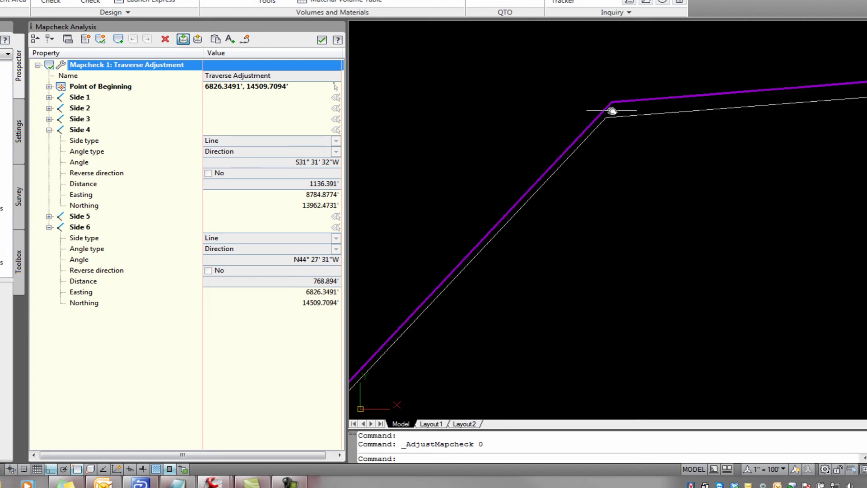
scroll(620, 120, up, 5)
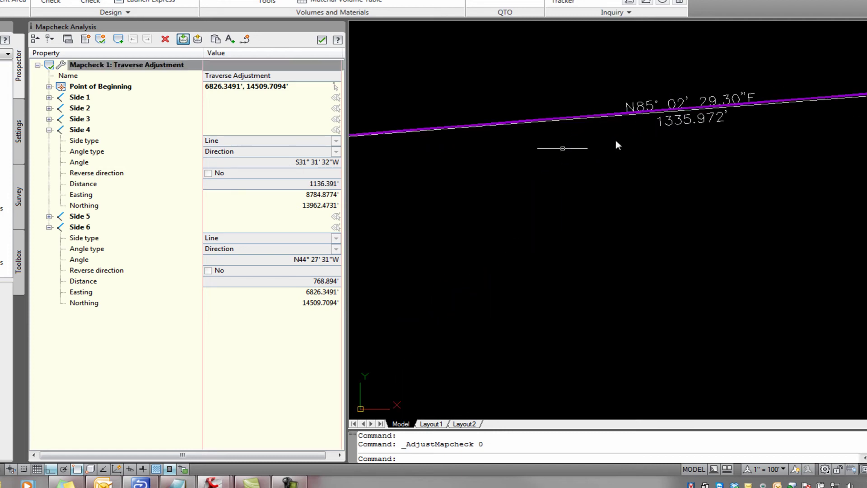
scroll(655, 133, down, 6)
scroll(763, 124, up, 4)
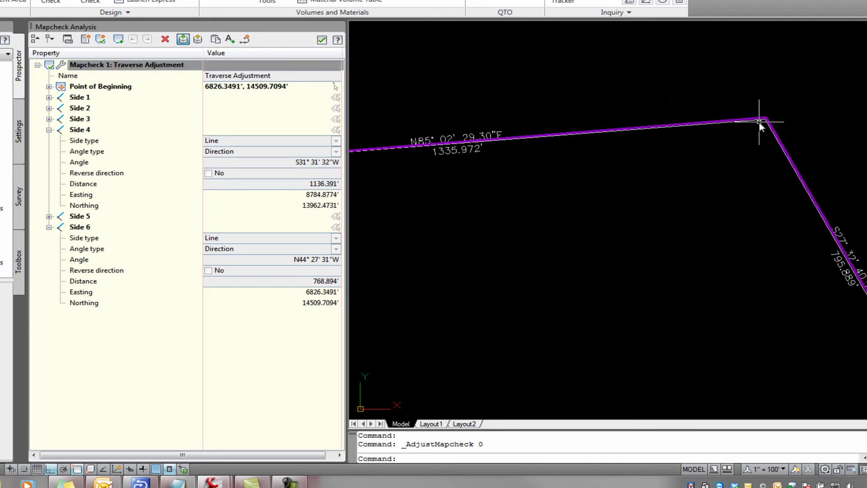
scroll(761, 127, up, 4)
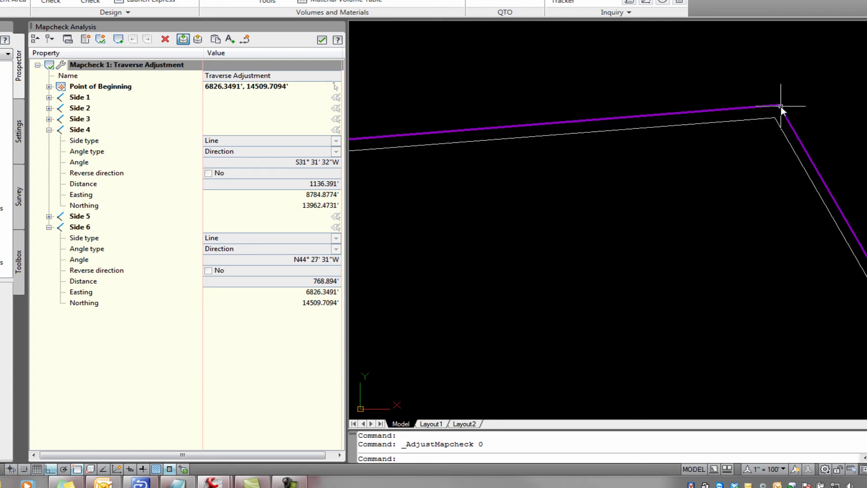
scroll(782, 107, down, 9)
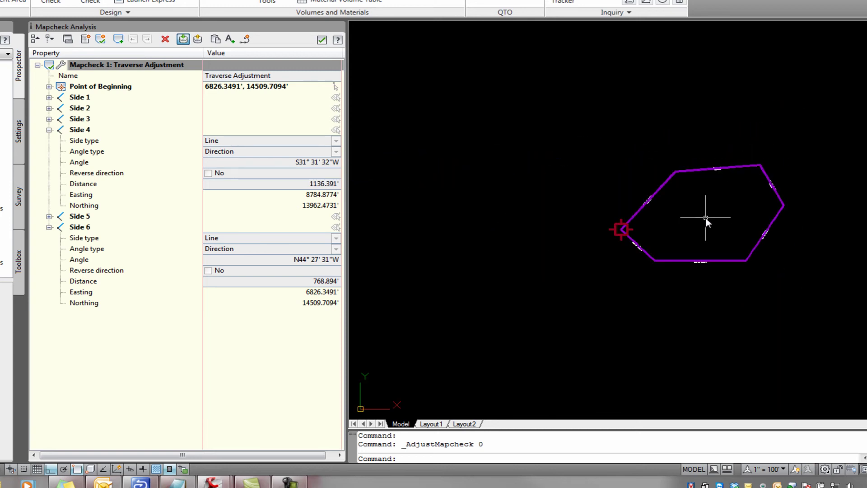
scroll(677, 217, up, 5)
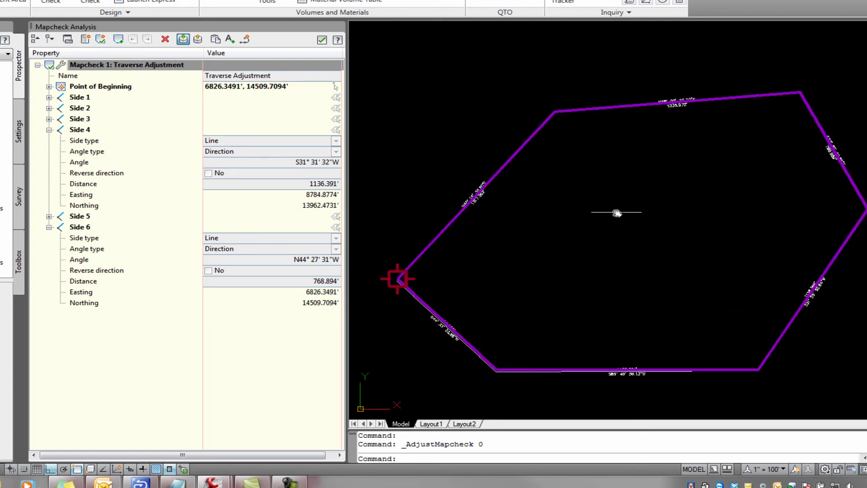
scroll(617, 211, down, 2)
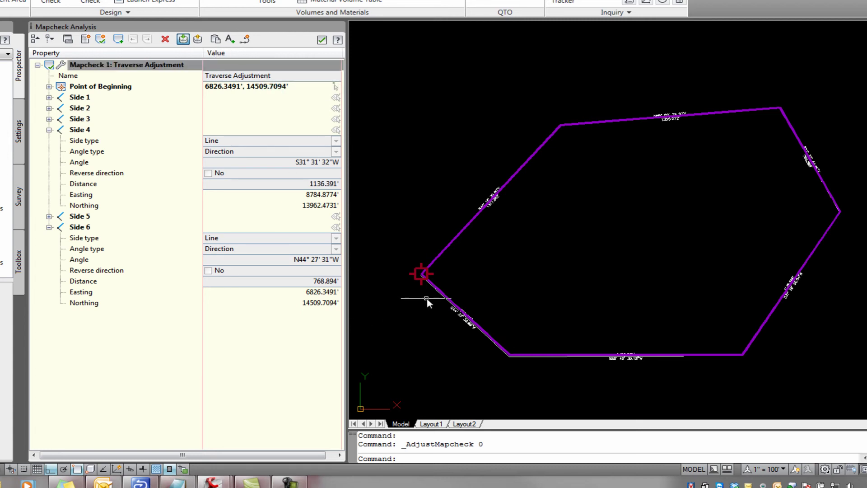
Change the color of the original unadjusted traverse polyline to blue and clear the selection
scroll(433, 292, up, 3)
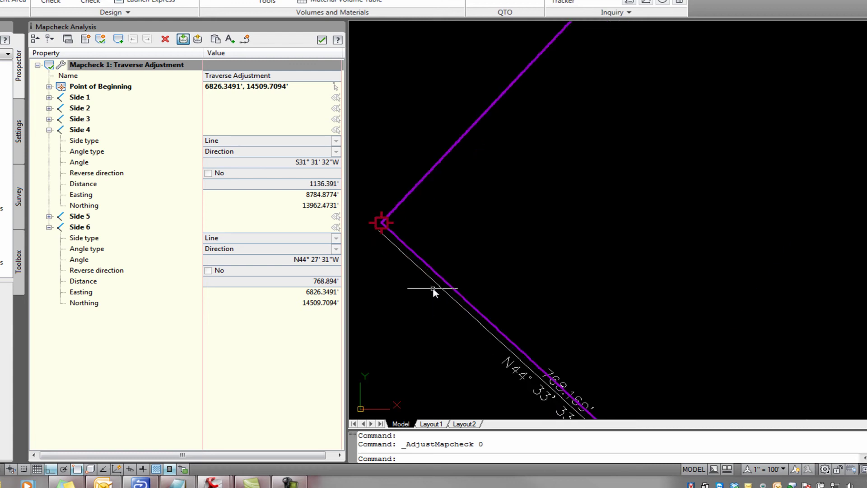
click(434, 280)
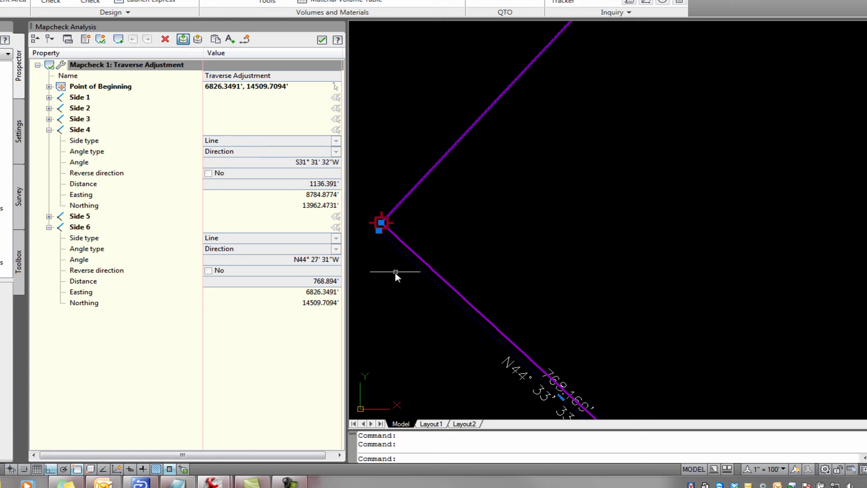
key(Escape)
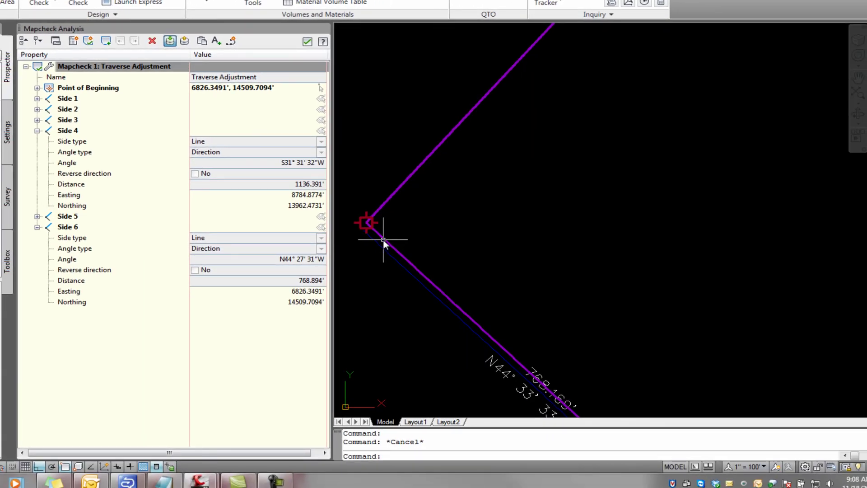
Insert the adjusted Traverse Adjustment mapcheck into the drawing as a polyline and view it near the point of beginning
click(232, 41)
middle_drag(456, 280, 488, 268)
middle_drag(391, 261, 430, 250)
scroll(430, 250, up, 5)
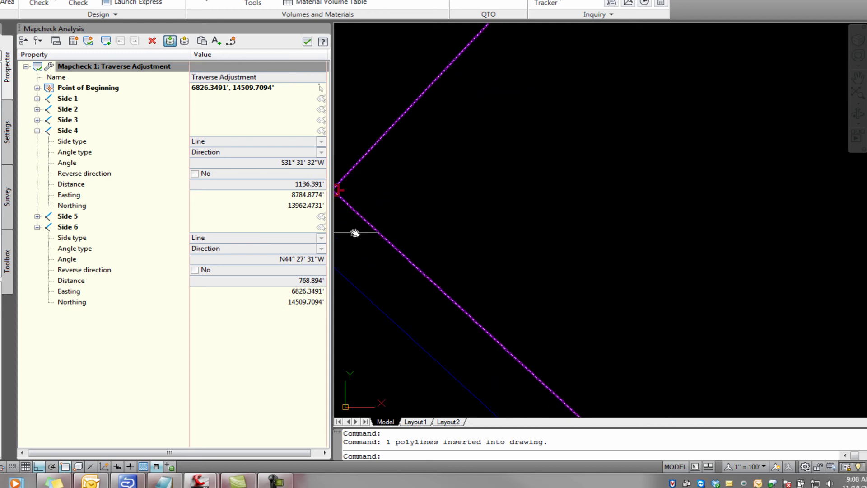
middle_drag(356, 234, 510, 252)
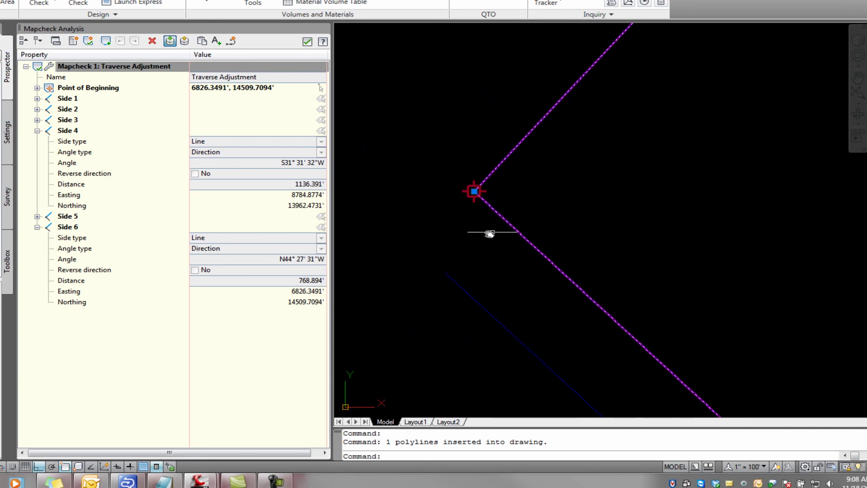
Clear the selection and regenerate the drawing in all viewports and once more in the current one
key(Escape)
text(rea)
key(Return)
middle_drag(488, 219, 465, 171)
text(re)
key(Return)
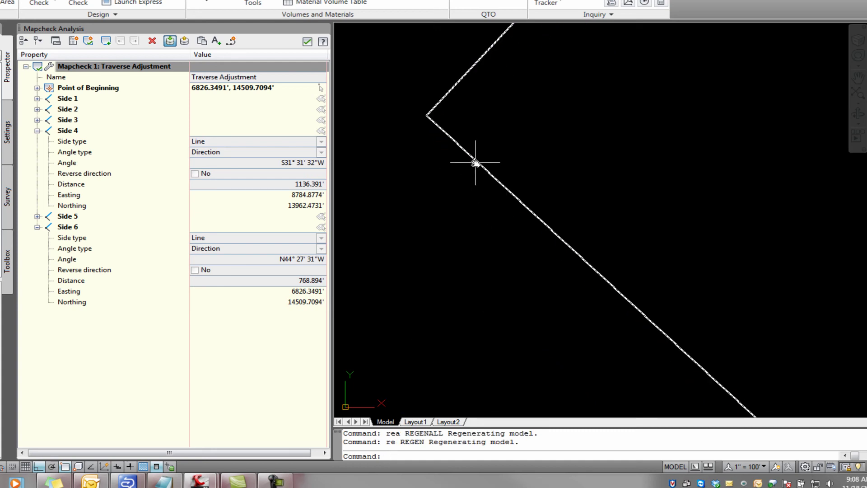
Move the inserted adjusted polyline straight up with Ortho, clear of the original traverse
click(475, 161)
middle_drag(435, 123, 465, 178)
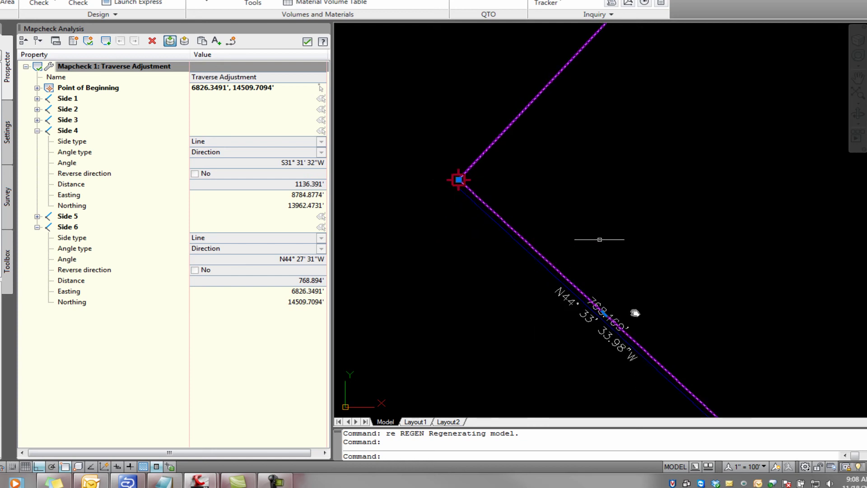
scroll(520, 236, down, 3)
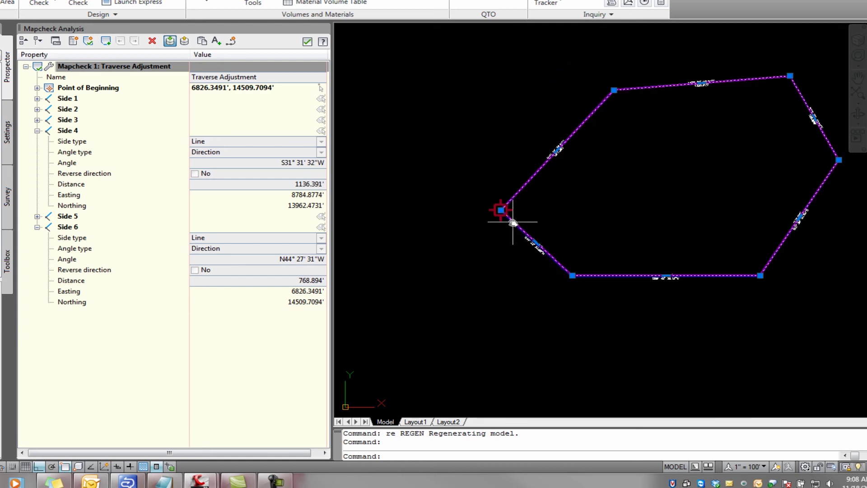
middle_drag(572, 179, 519, 203)
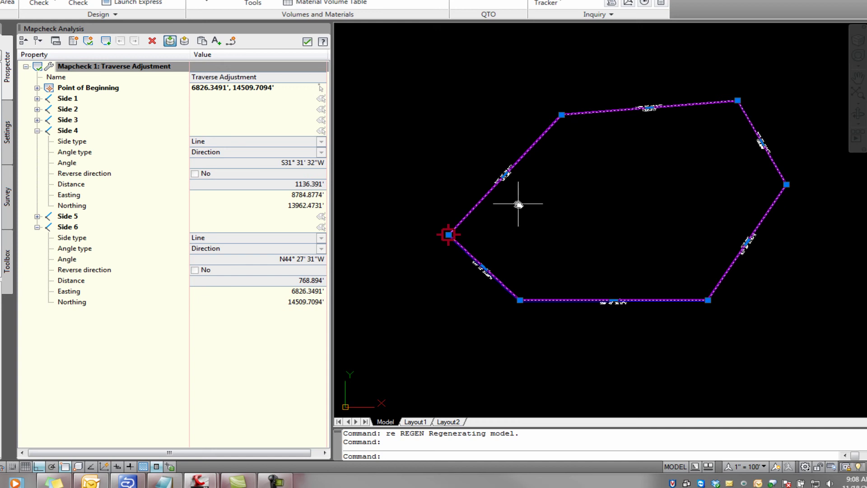
text(m)
key(Return)
click(535, 249)
middle_drag(560, 192, 510, 374)
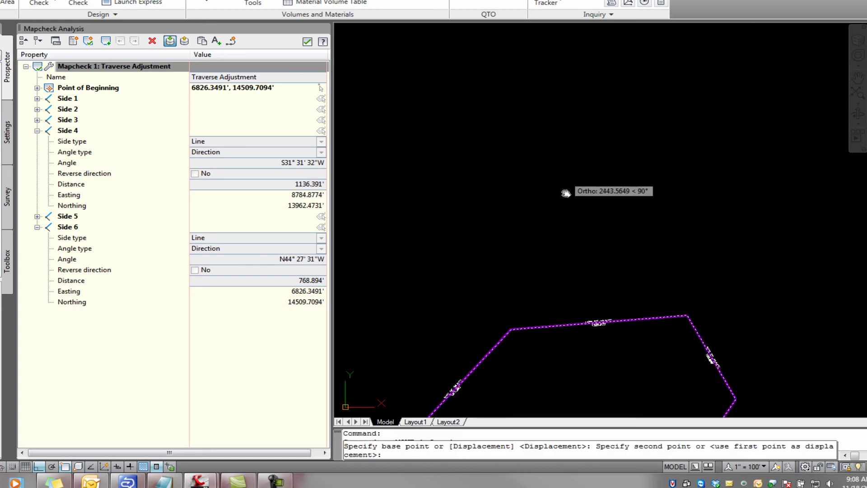
click(587, 210)
key(Escape)
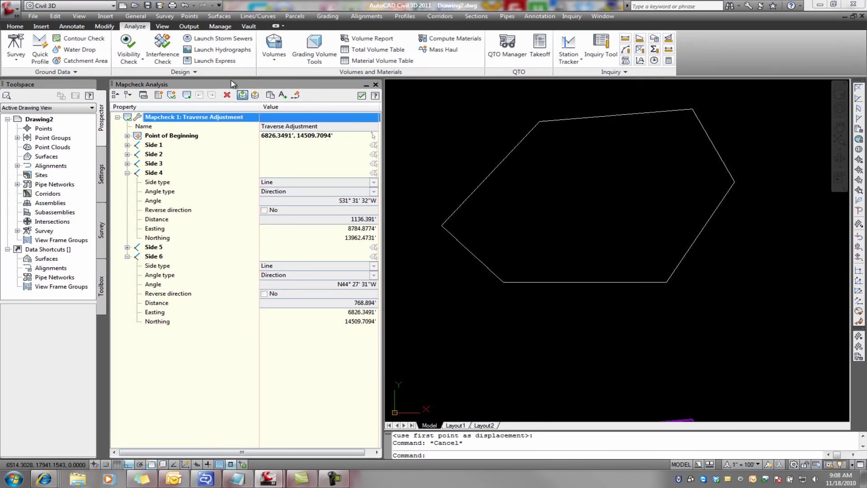
Add multiple-segment line labels to all sides of the moved adjusted polyline and bring them into readable view
click(80, 29)
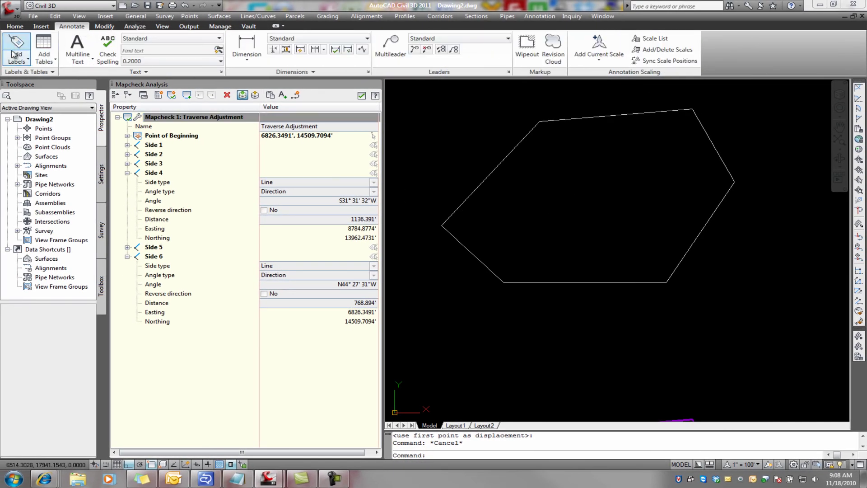
click(21, 63)
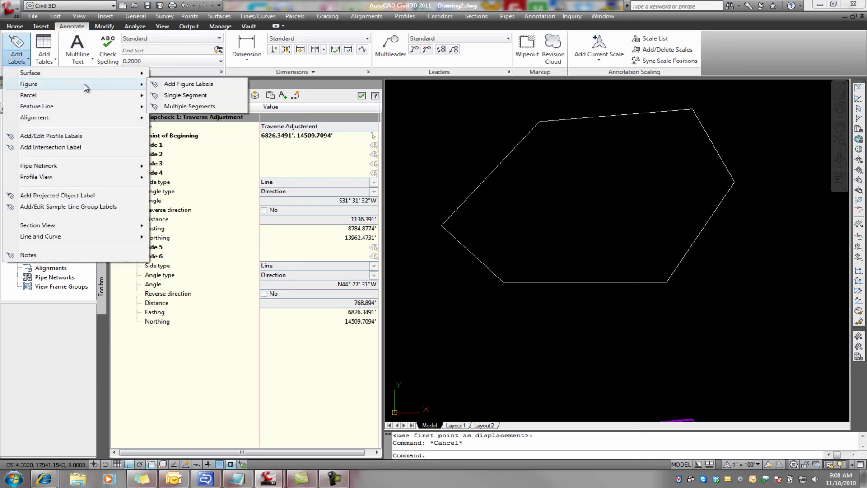
click(200, 113)
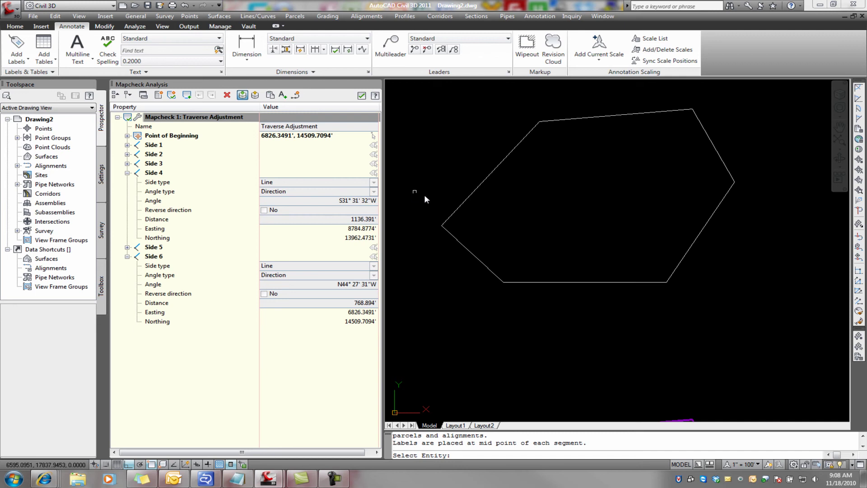
click(448, 222)
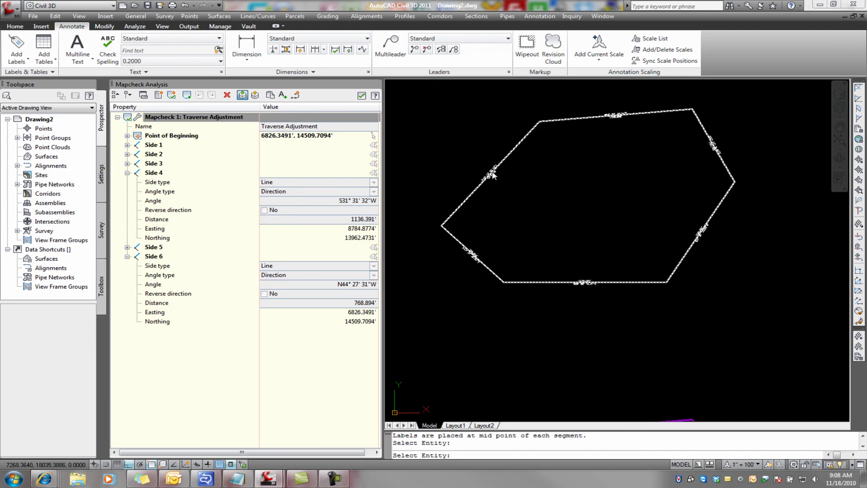
scroll(469, 198, up, 5)
scroll(469, 198, down, 5)
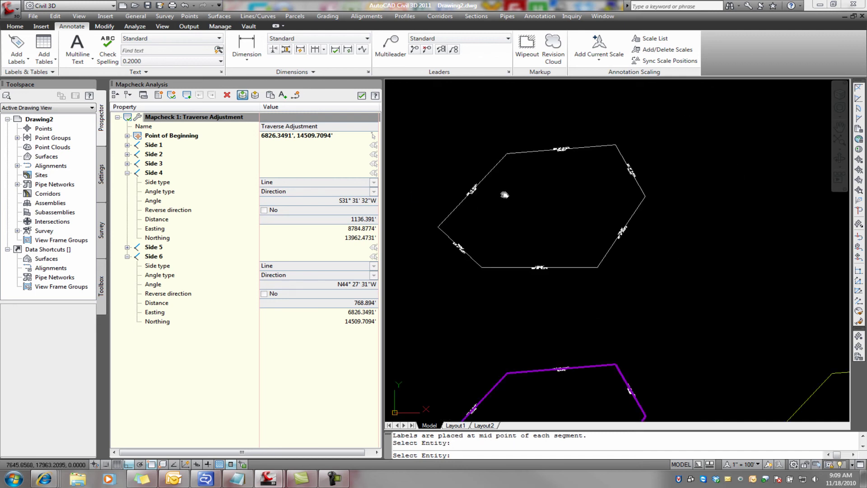
middle_drag(503, 193, 546, 218)
scroll(544, 222, up, 3)
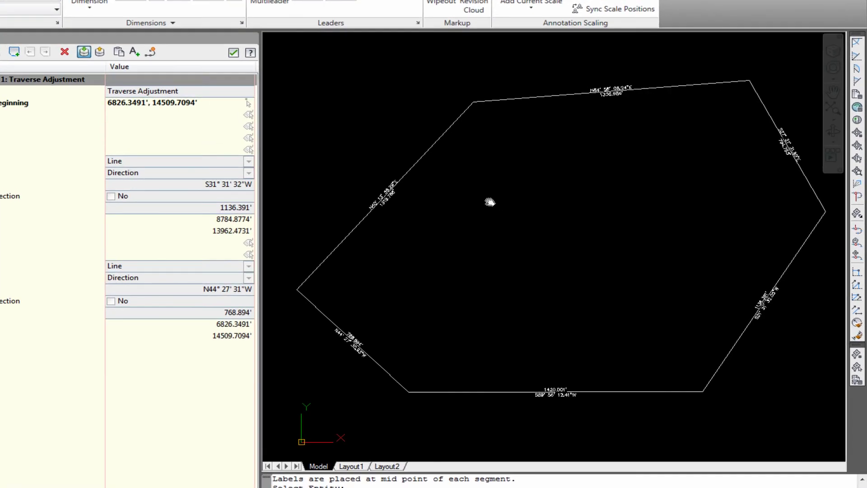